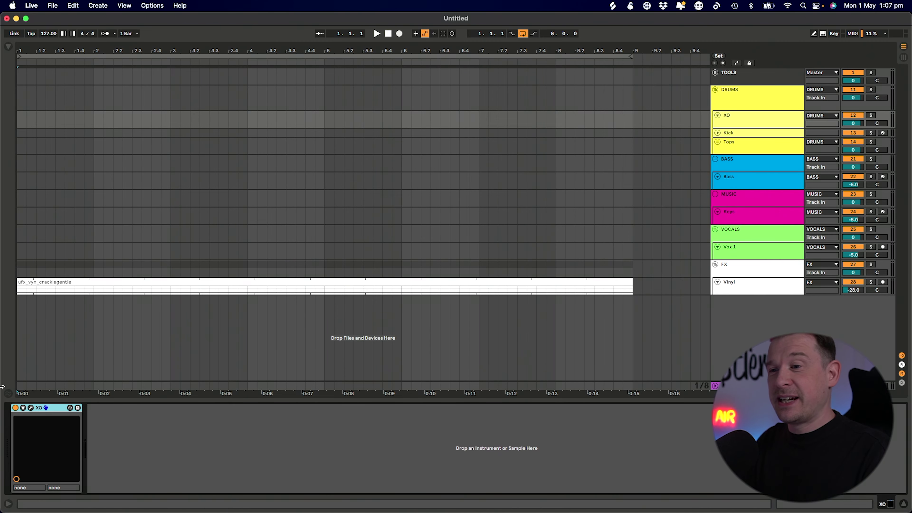
Step: Open XO and hot-swap in a new Kick 1 sample from the sample map
click(24, 409)
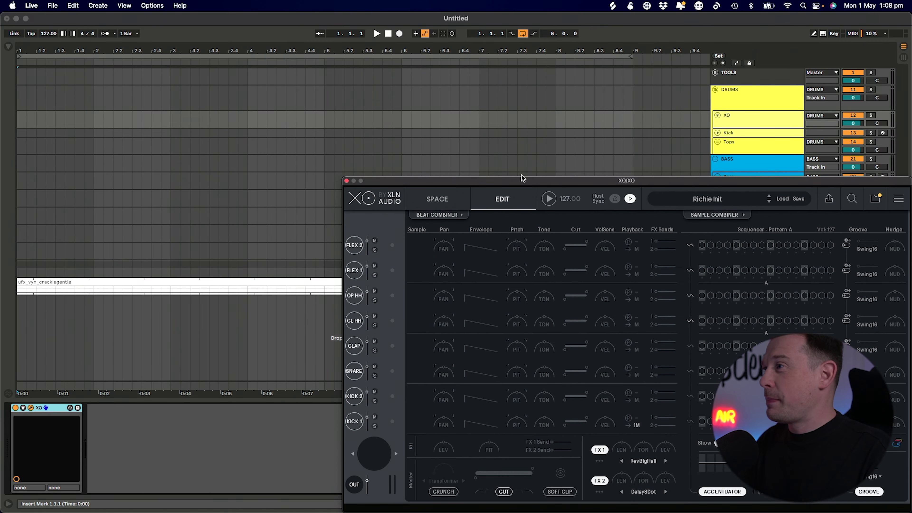
drag(521, 179, 320, 81)
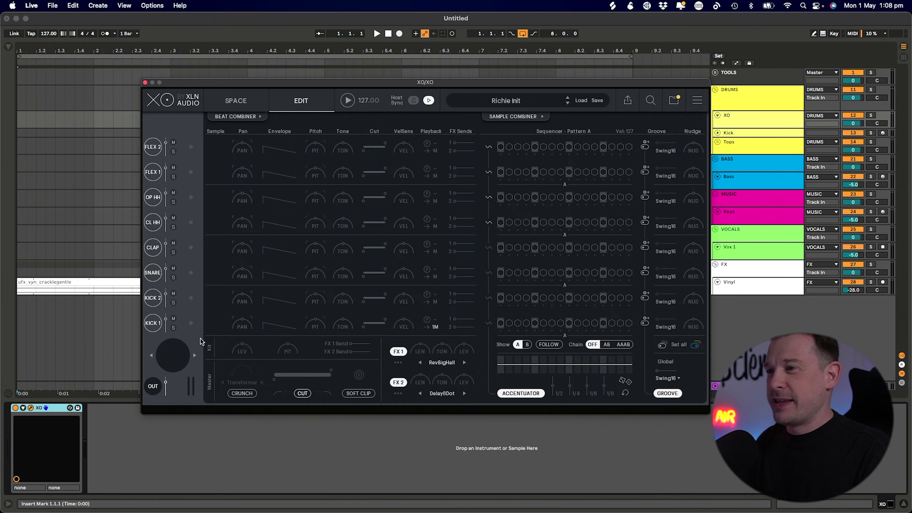
click(191, 323)
drag(301, 256, 270, 290)
key(Escape)
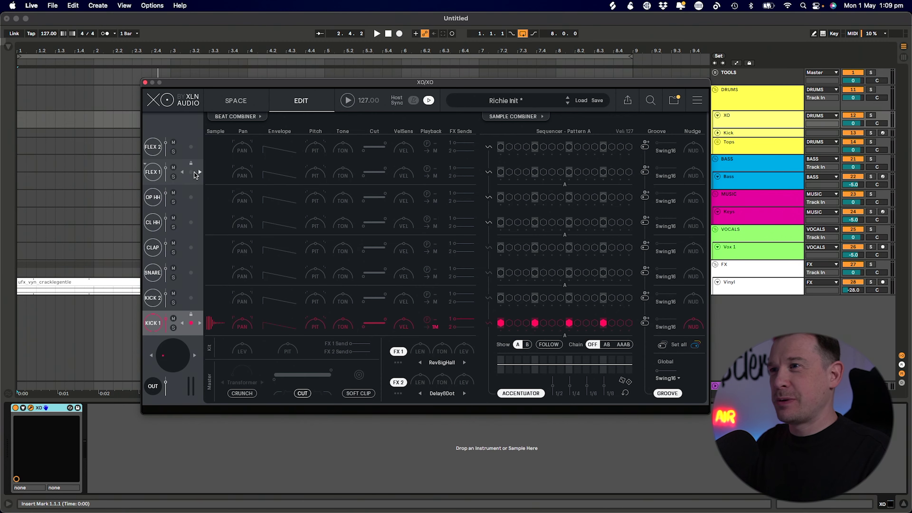
Step: Swap in a new FLEX 1 sample and close the XO window
click(191, 174)
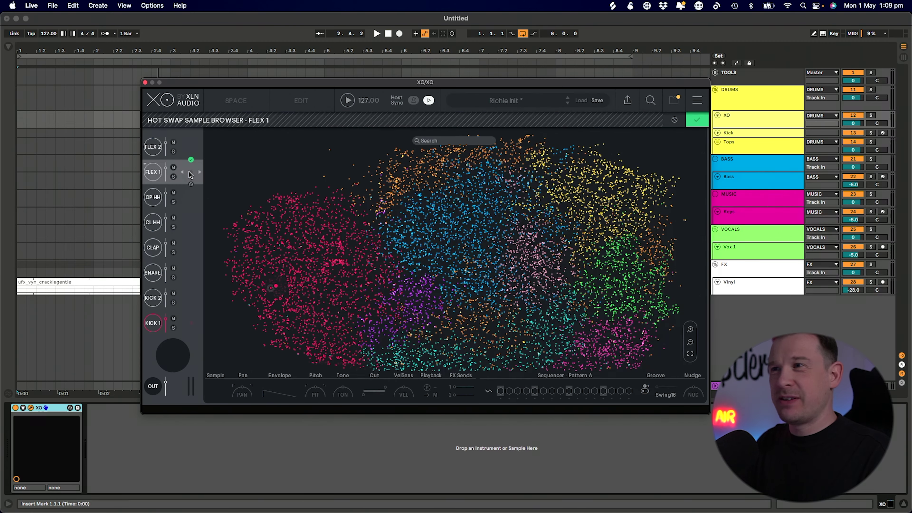
key(Escape)
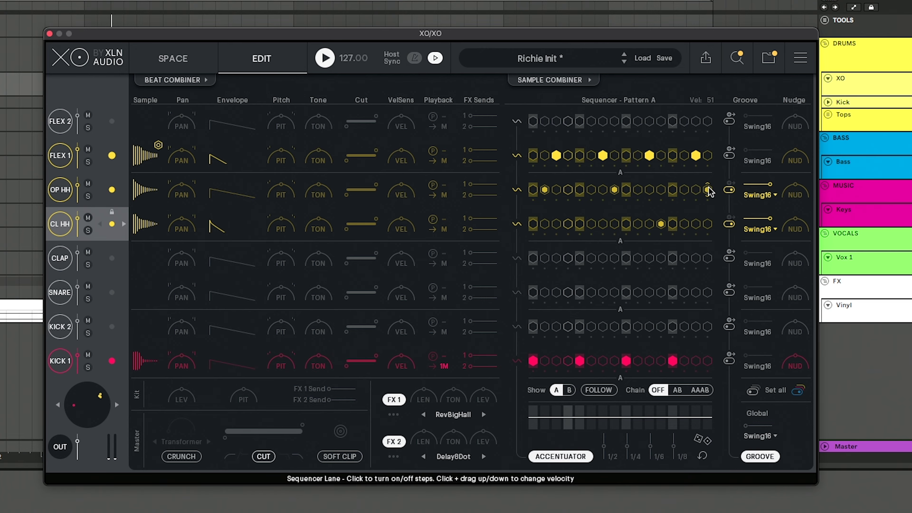
key(super+alt+p)
Step: Load BA-1 from the BABY Audio plug-ins onto the Bass track
click(8, 47)
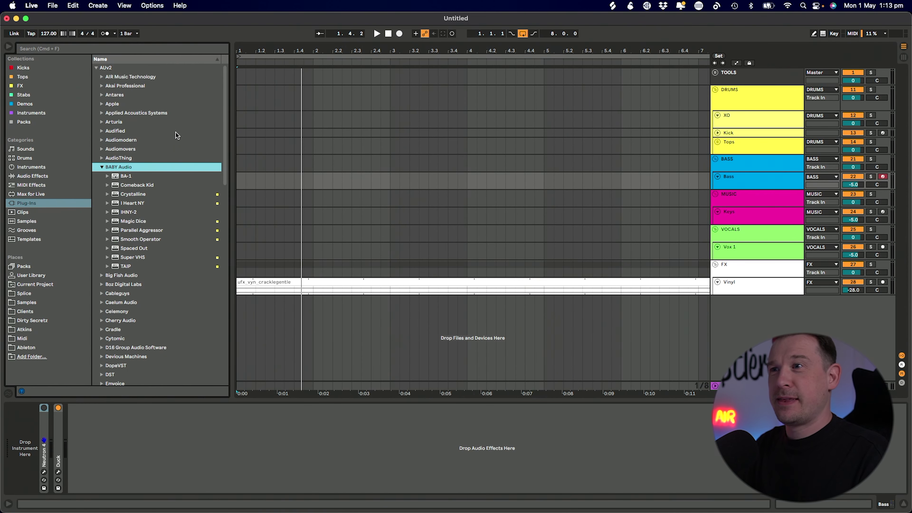
click(126, 176)
drag(160, 313, 749, 181)
Step: Audition 02 BASS presets from AETZEND 01 through BASS DIRTY, BASS ORGAN, BASS PHATT and BASSWM
click(490, 114)
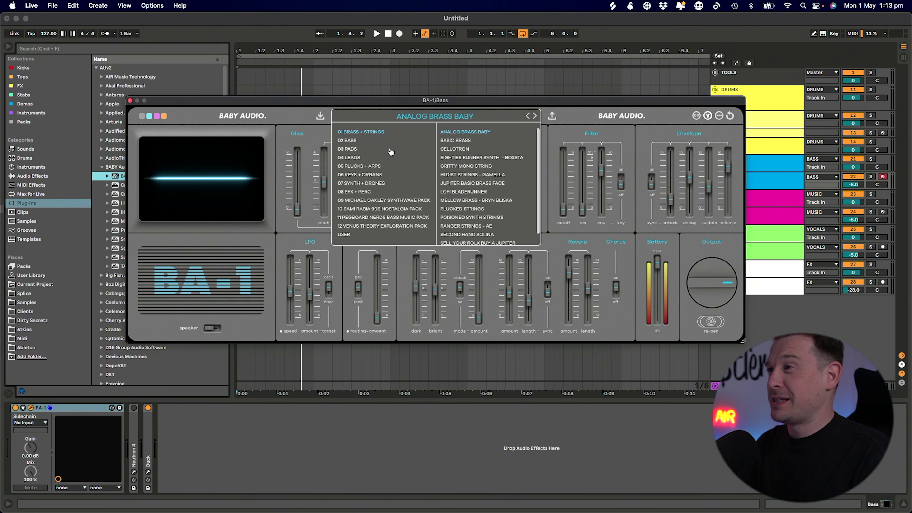
click(361, 141)
click(459, 140)
click(453, 158)
click(473, 176)
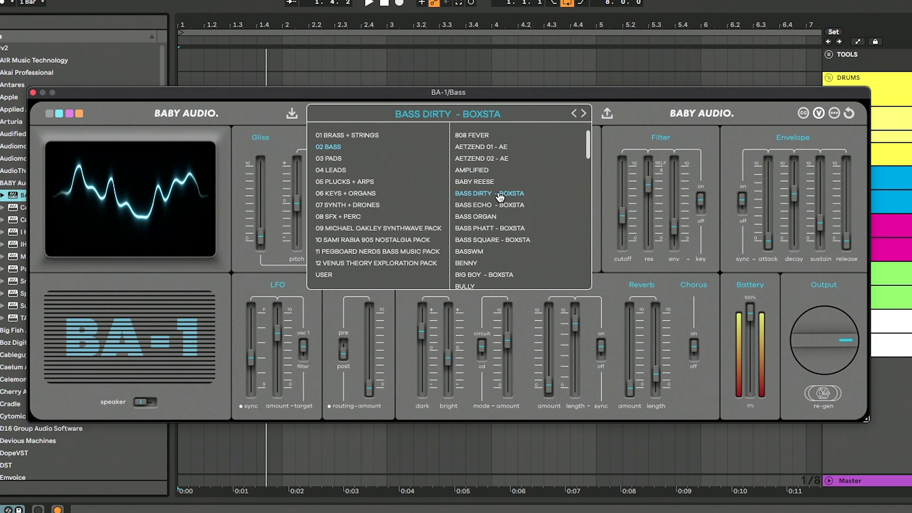
click(477, 217)
click(504, 230)
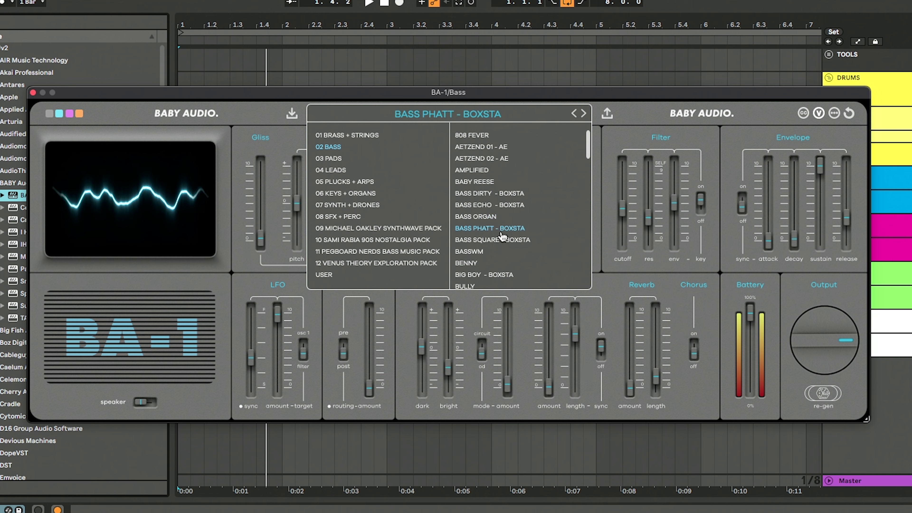
click(469, 251)
Step: Try BULLY and BUSTED 808, then settle on the CARPENTER BASS preset
click(466, 263)
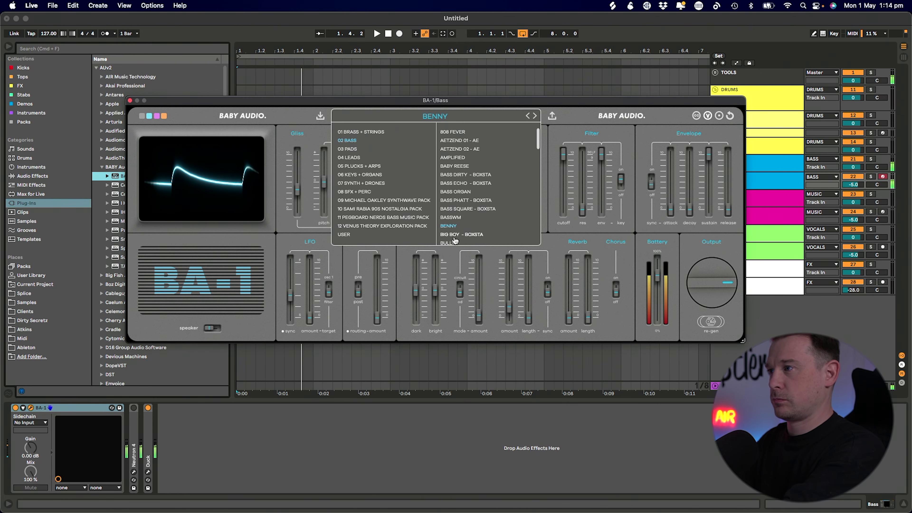
click(454, 241)
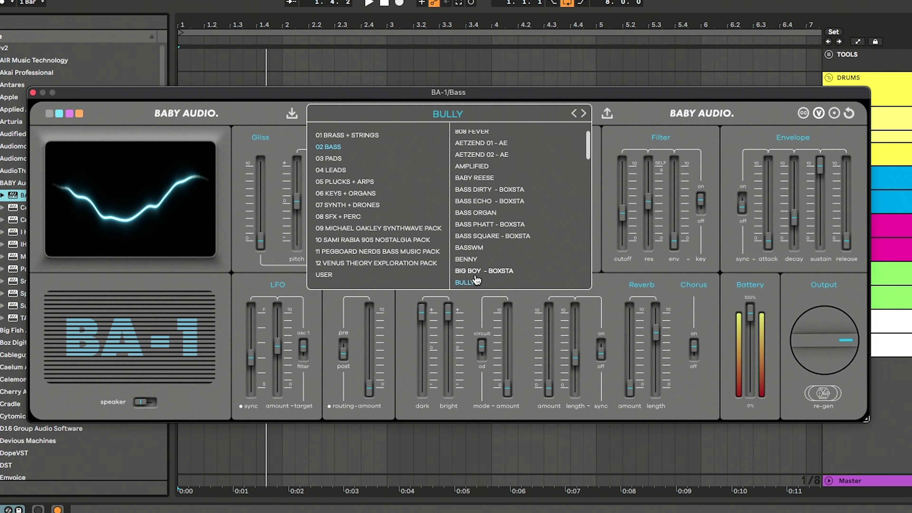
scroll(476, 280, down, 2)
click(523, 249)
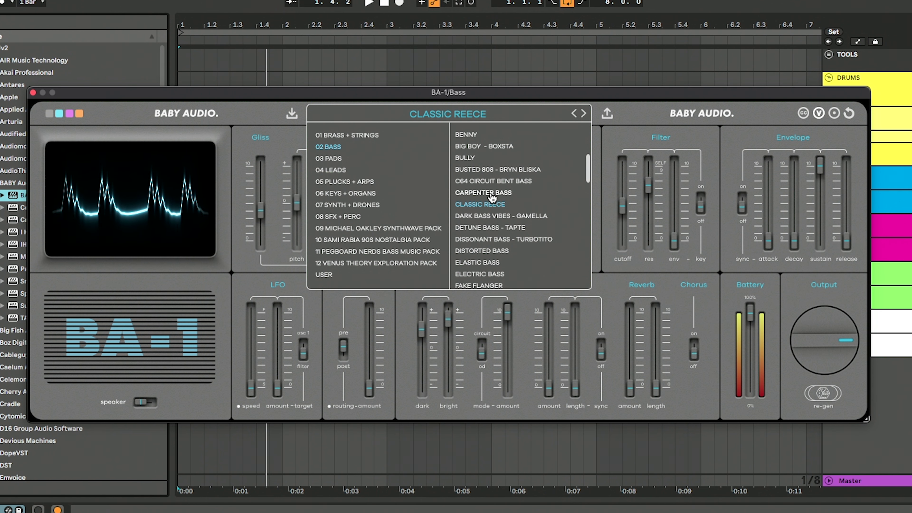
click(494, 194)
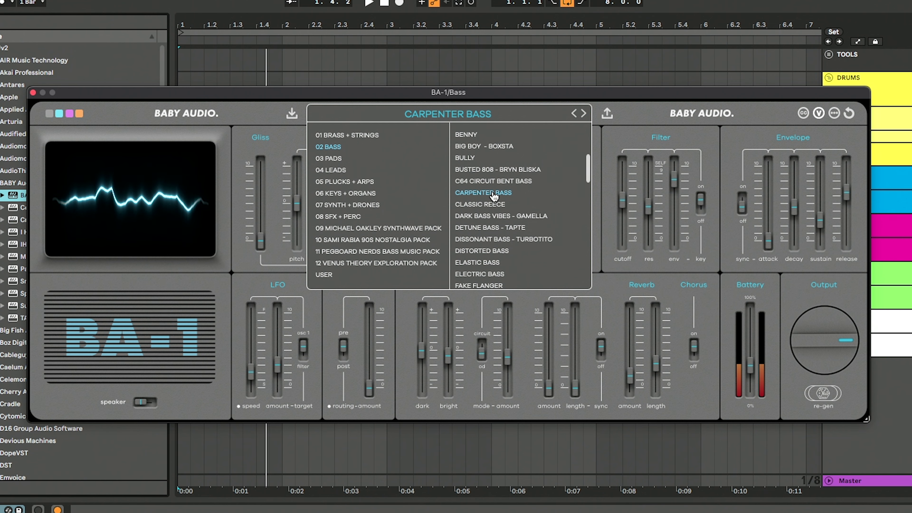
click(625, 281)
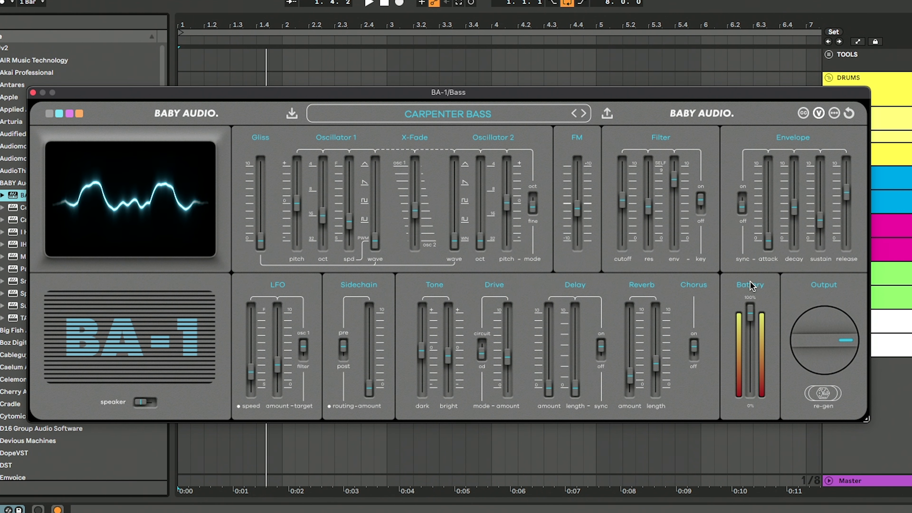
Step: Reopen BA-1's preset browser on 02 BASS with Carpenter Bass still loaded
mouse_move(753, 311)
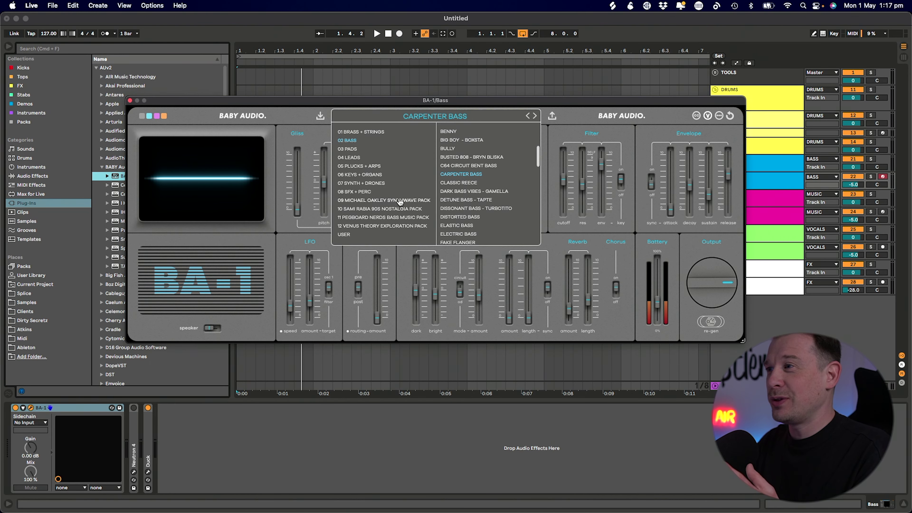
Step: Load BA ARENA 99 from the 10 SAMI RABIA 90S NOSTALGIA PACK category
click(397, 209)
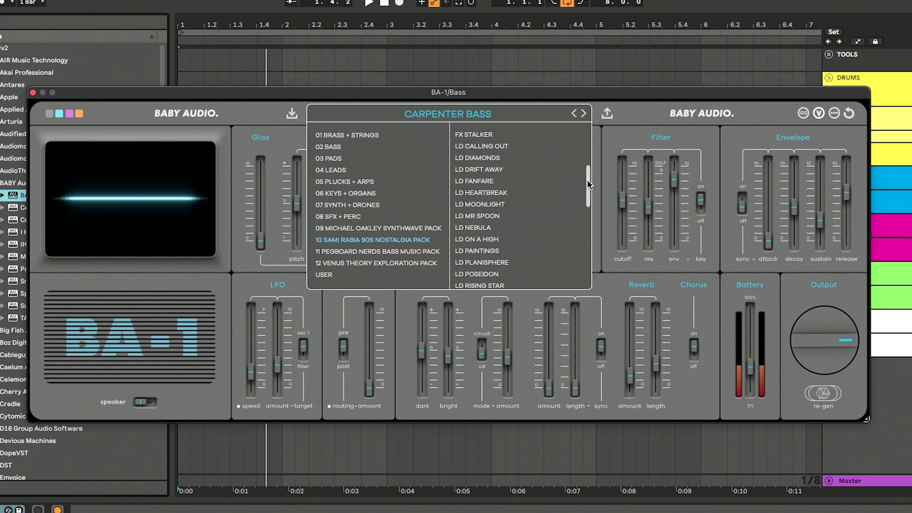
scroll(588, 184, up, 5)
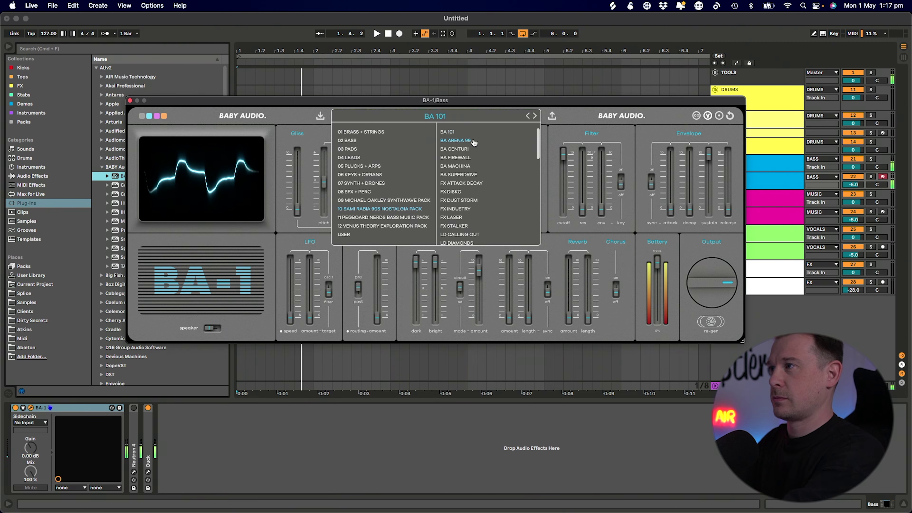
click(456, 140)
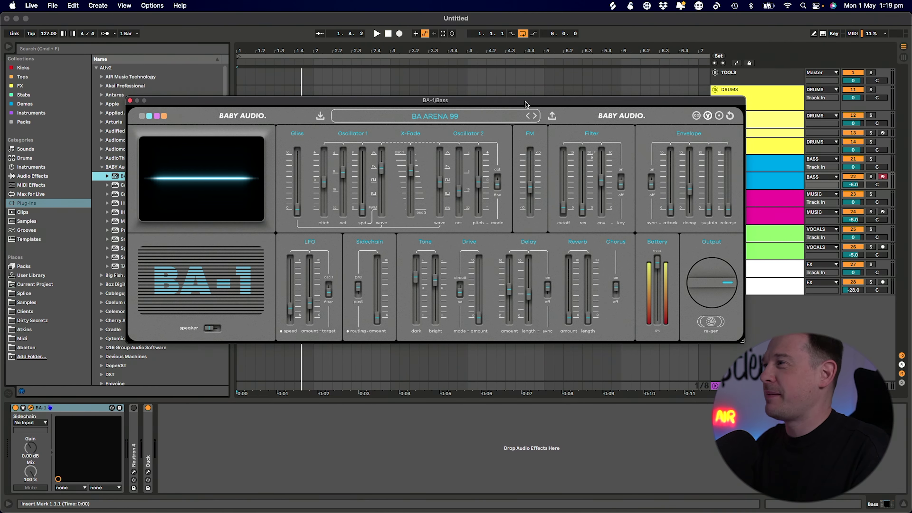
Step: Enlarge the Bass track and build the A1, C2, E1, B1, D2, E2 riff, duplicating C2 down to E1
click(129, 100)
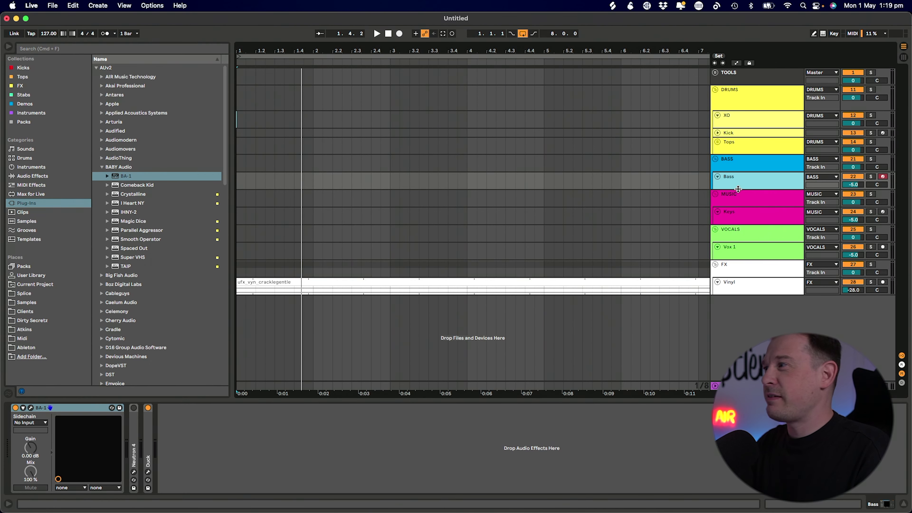
drag(737, 189, 737, 246)
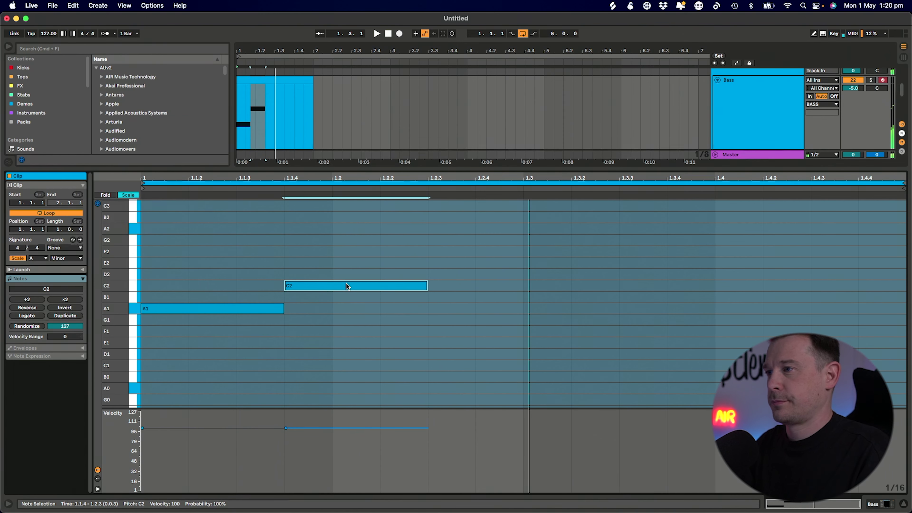
key(cmd+d)
drag(444, 288, 484, 338)
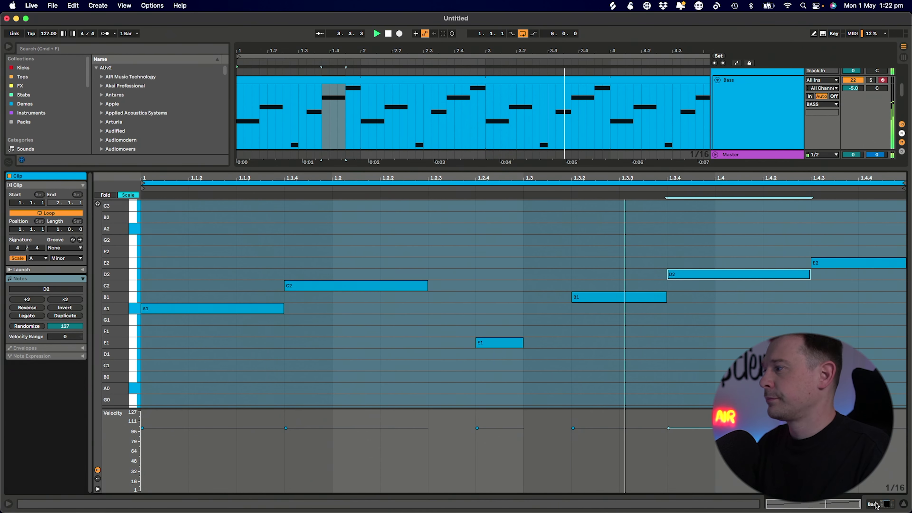
drag(476, 53, 476, 45)
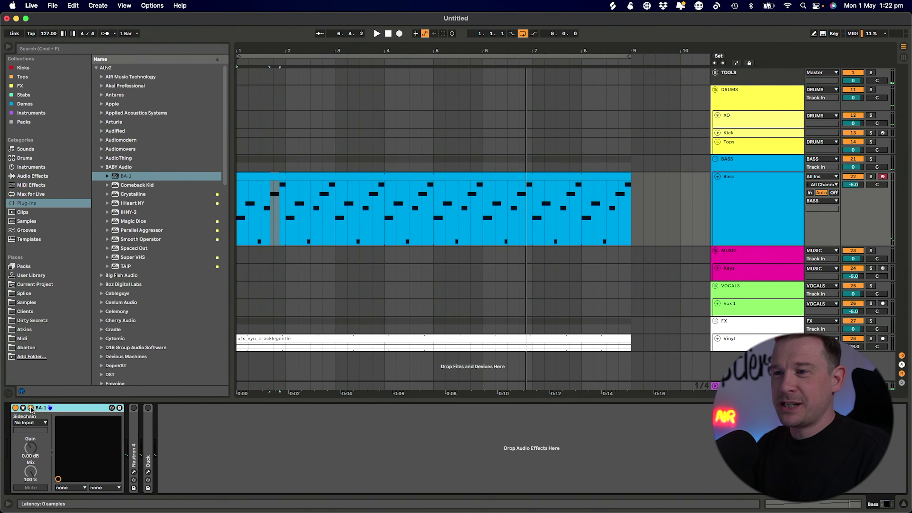
Step: With the bassline playing, set BA-1's envelope decay to about 45 and delay amount to 0
click(31, 408)
drag(455, 102, 413, 102)
key(space)
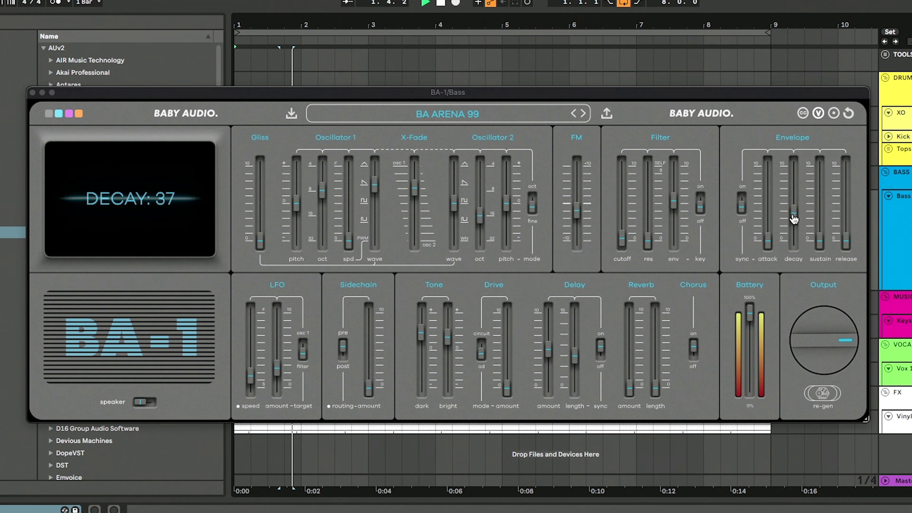
drag(793, 219, 825, 236)
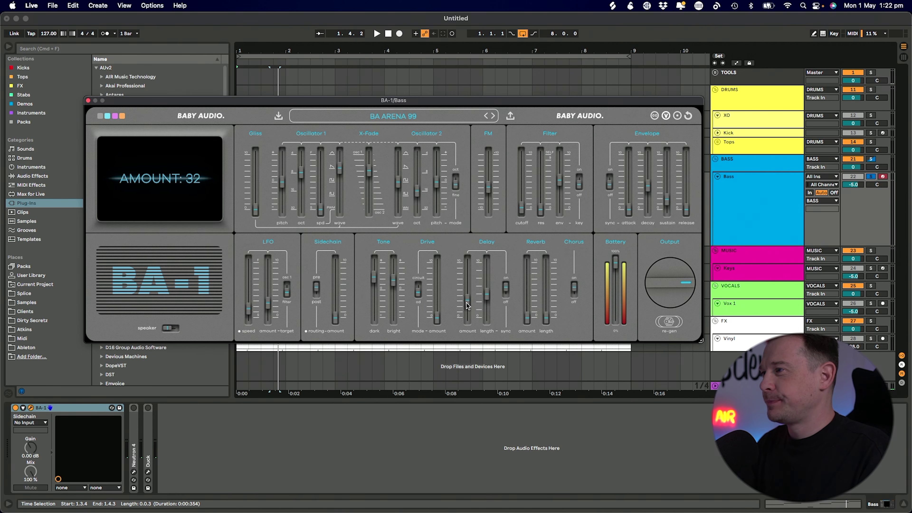
drag(467, 310, 468, 323)
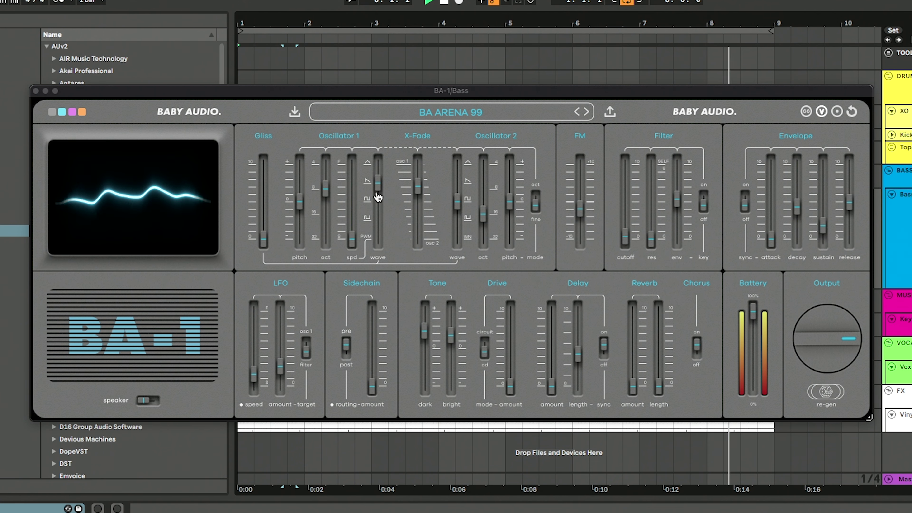
Step: Stop playback, close BA-1 and return all tracks to equal height
key(space)
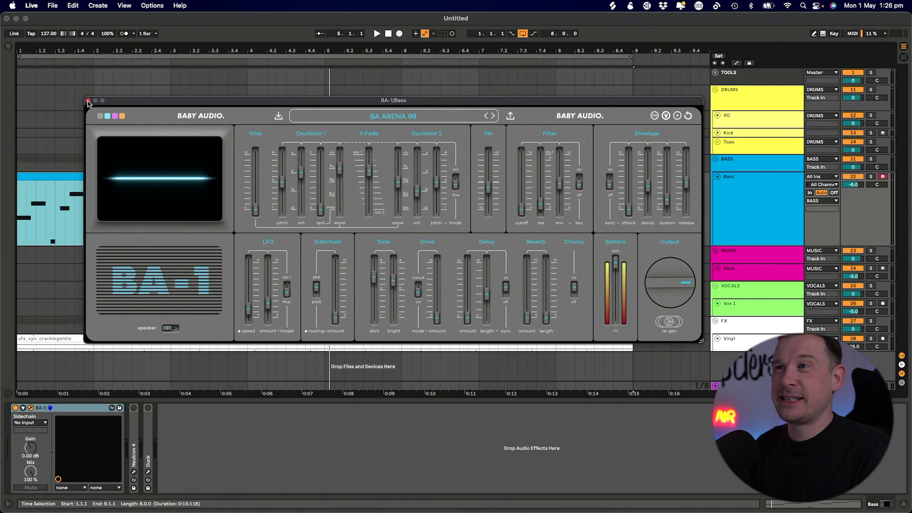
click(88, 101)
click(747, 231)
key(alt+u)
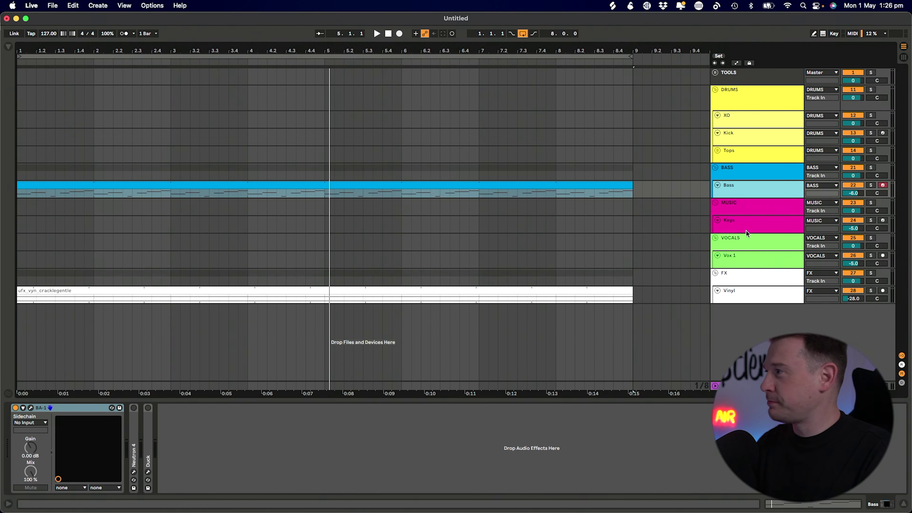
Step: Add a BA-1 instance to the Keys track's devices
click(746, 223)
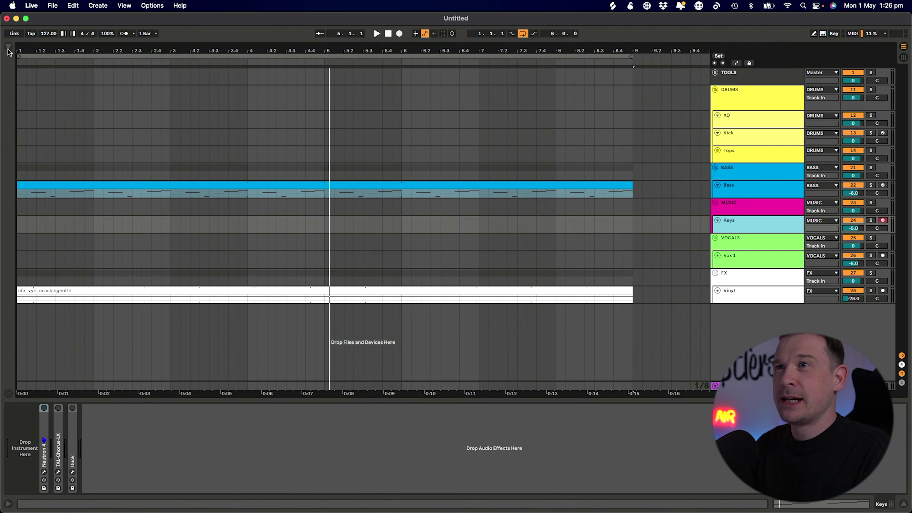
key(super+alt+b)
drag(123, 177, 46, 431)
key(super+alt+p)
key(super+alt+b)
Step: Copy the bass clip onto Keys and stack A1, B1, C2 and E2 into a chord
drag(158, 183, 153, 218)
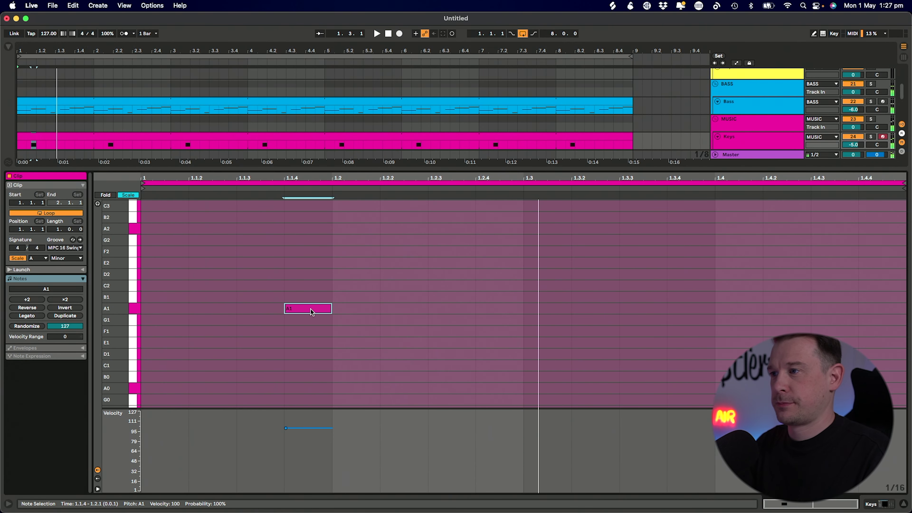
mouse_move(311, 309)
mouse_down()
mouse_move(315, 262)
mouse_move(316, 302)
mouse_up()
key(space)
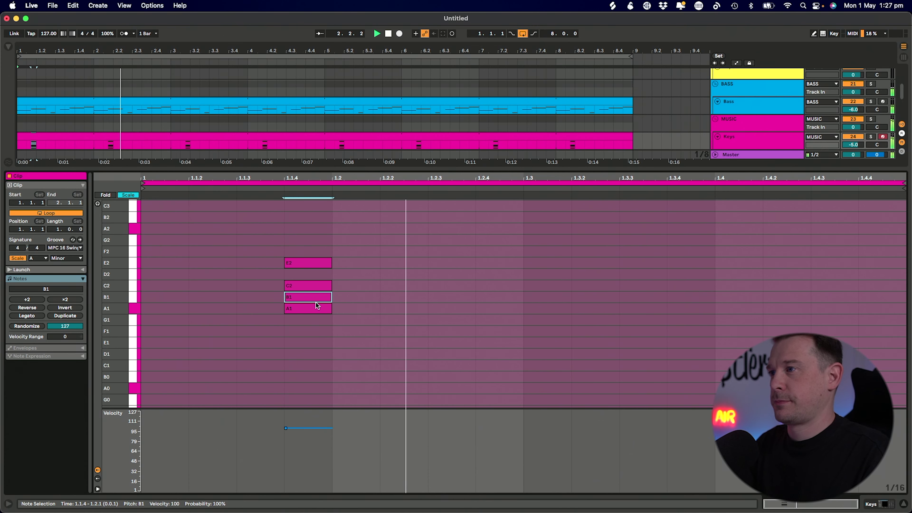
Step: Load the CHEAP KEYS preset from 06 KEYS + ORGANS into the Keys track's BA-1
key(shift+Tab)
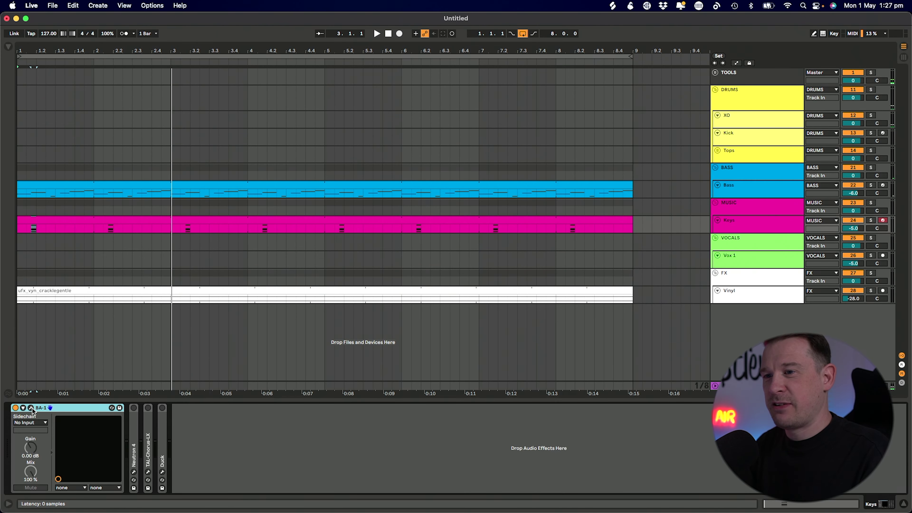
click(31, 408)
click(432, 94)
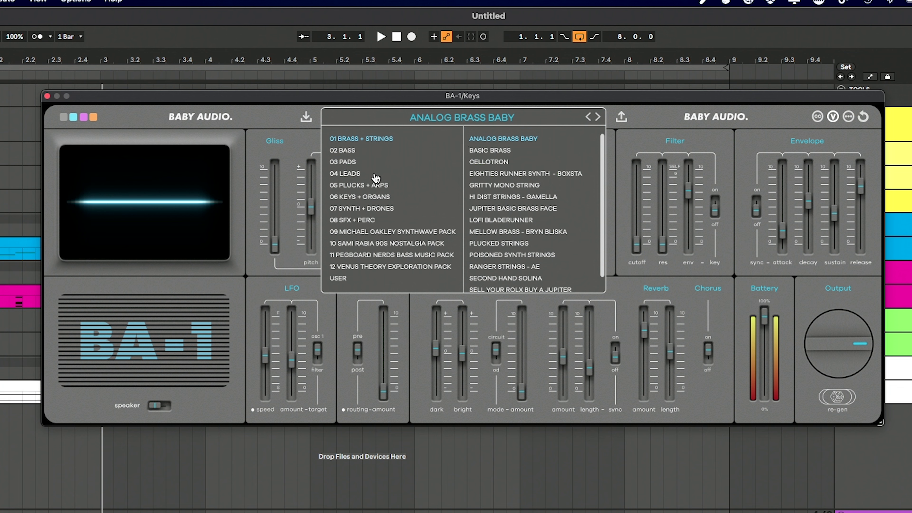
click(378, 197)
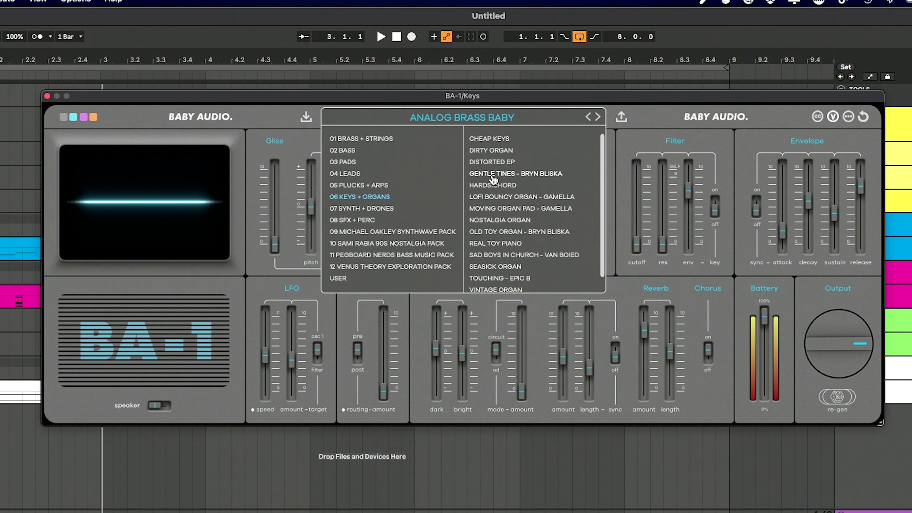
click(510, 140)
click(717, 120)
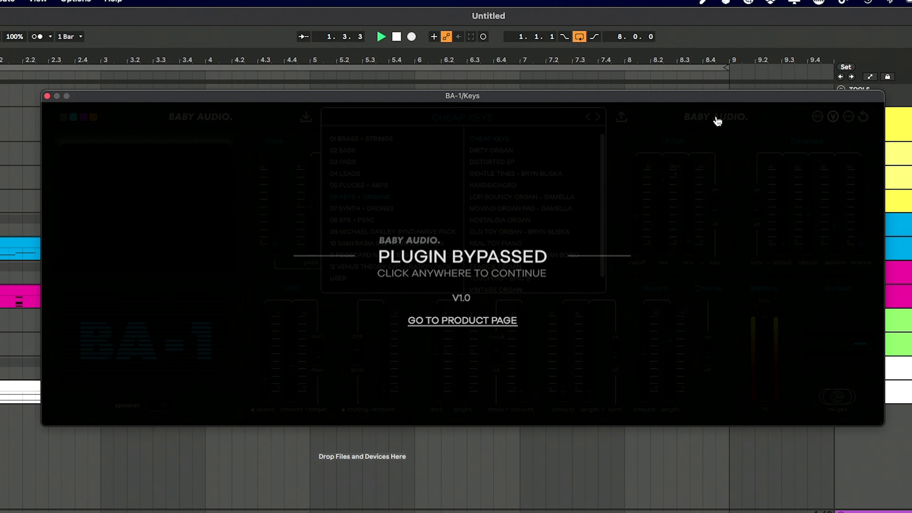
click(567, 153)
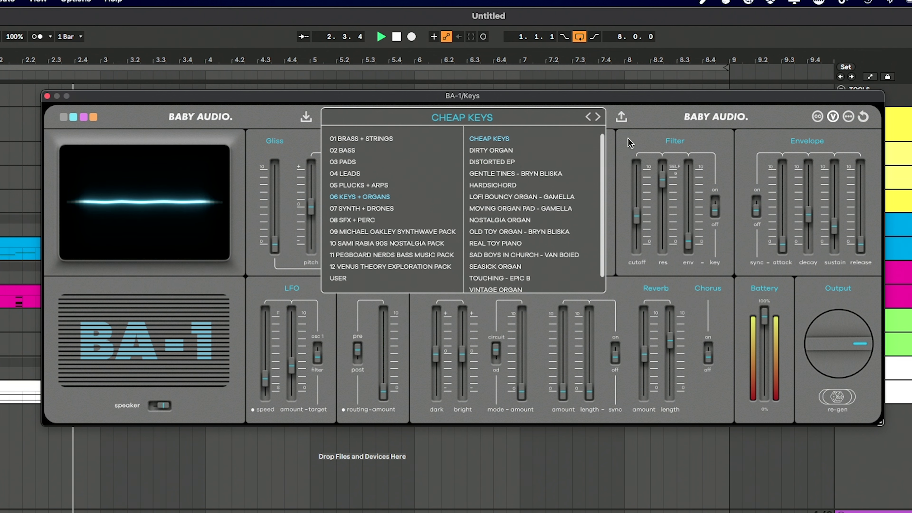
click(531, 130)
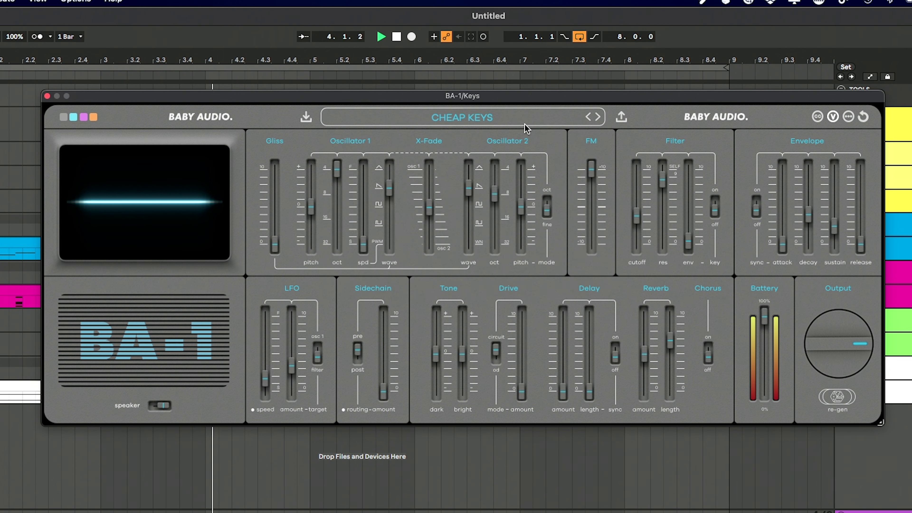
Step: Turn envelope sync off, then set filter envelope to 20, cutoff to about 40, and toggle chorus
click(756, 208)
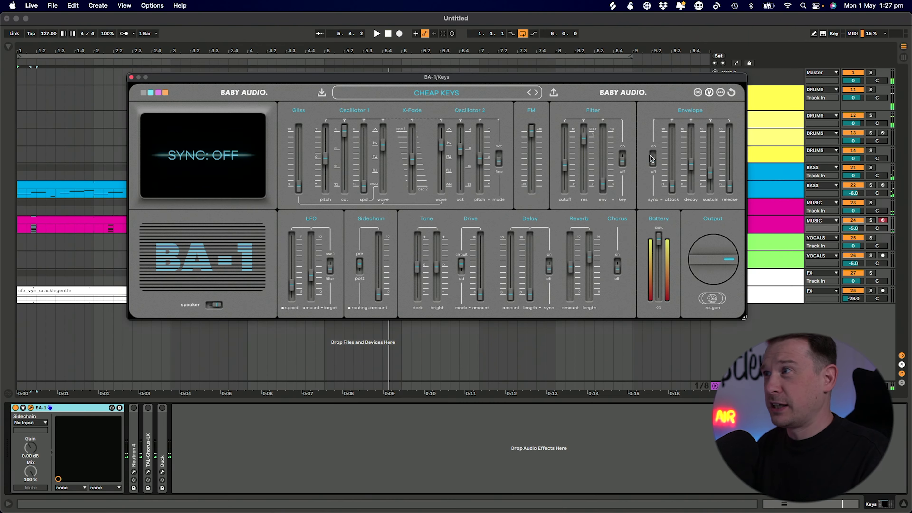
click(453, 94)
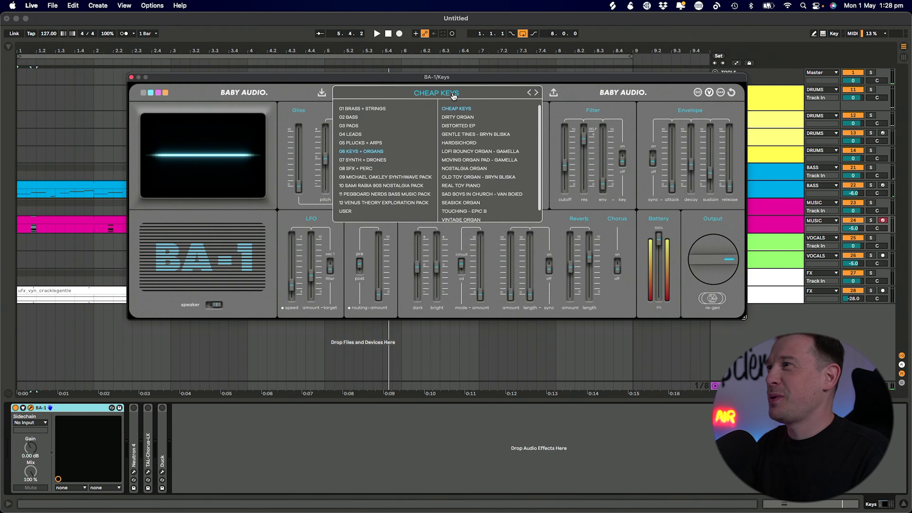
click(454, 94)
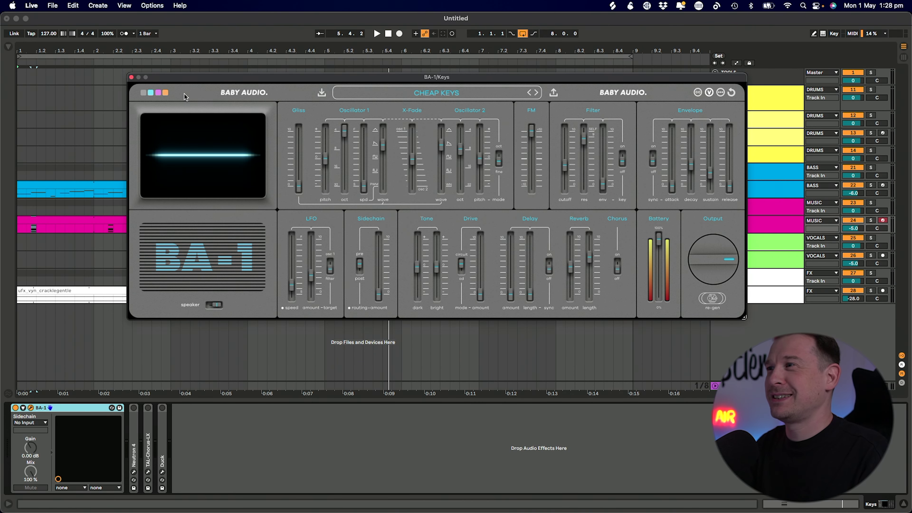
key(space)
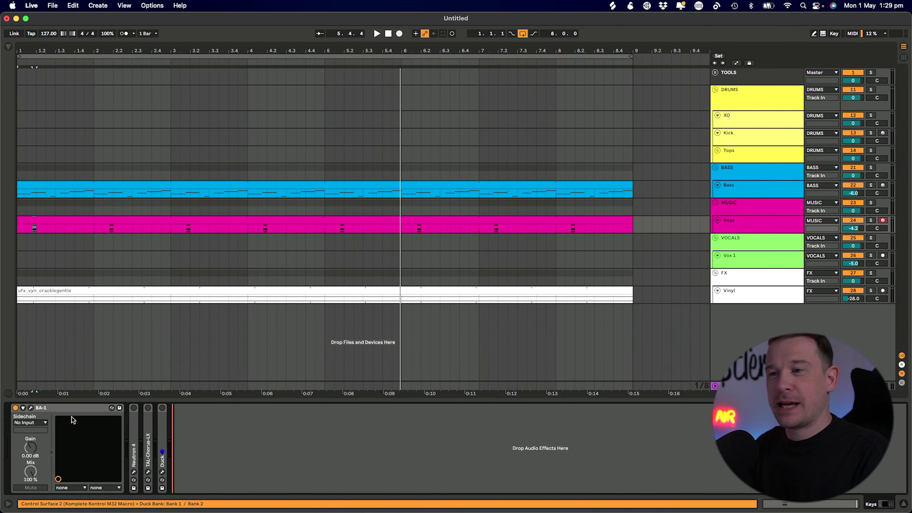
click(30, 408)
click(31, 408)
drag(535, 106, 463, 117)
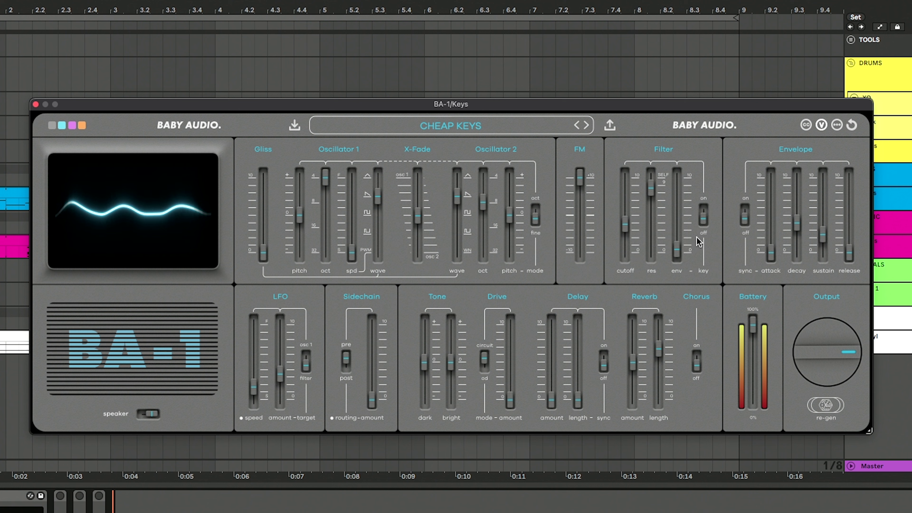
mouse_move(675, 254)
mouse_down()
mouse_move(675, 238)
mouse_move(678, 265)
mouse_up()
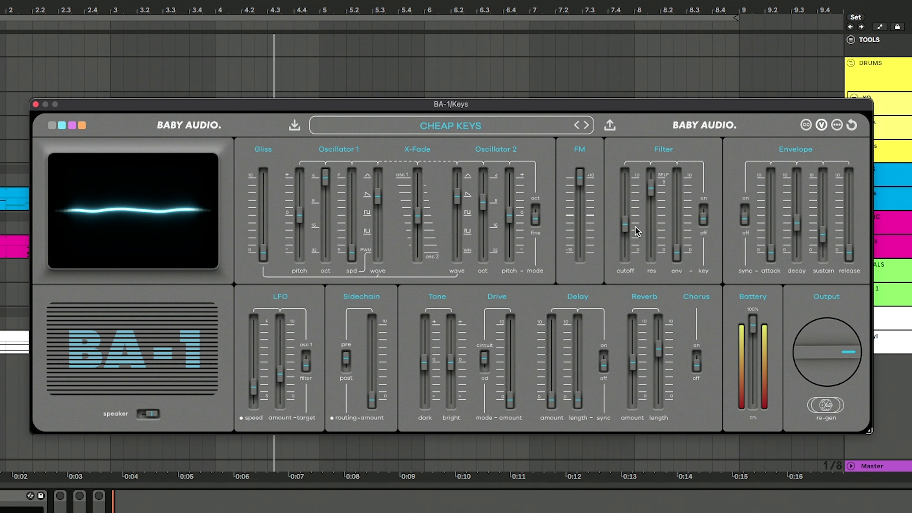
click(627, 227)
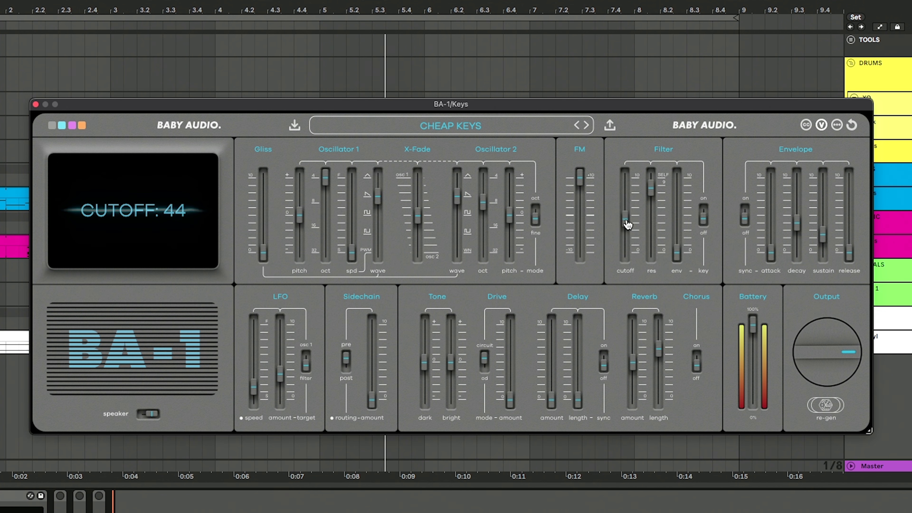
drag(628, 217, 631, 234)
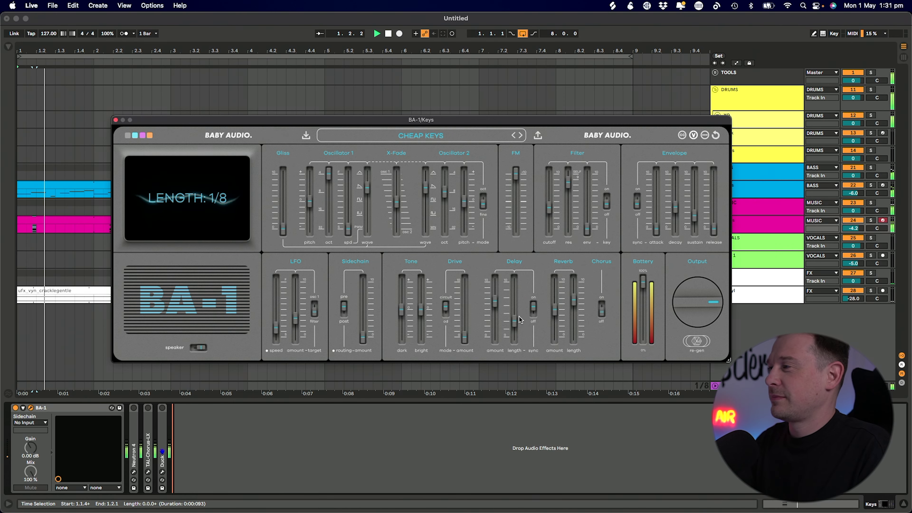
click(602, 313)
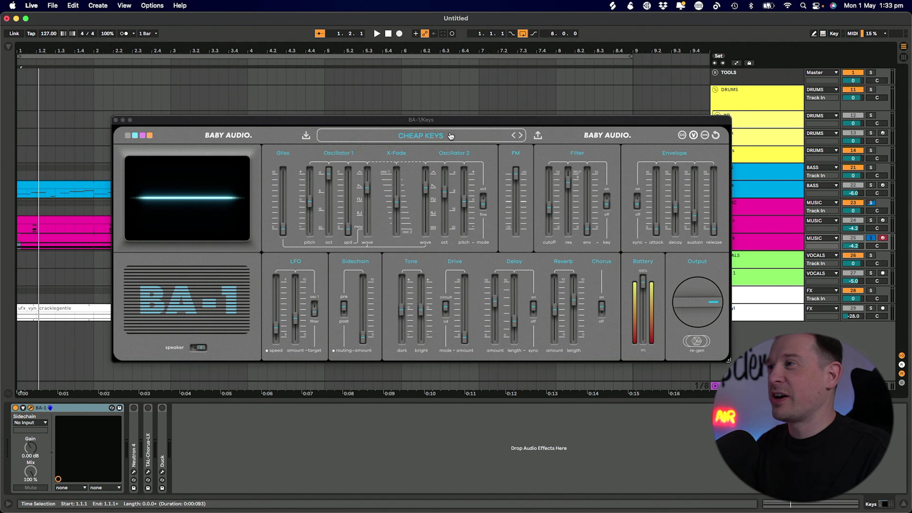
Step: Pull the filter cutoff to 30 and step through presets to ENSEMBLE SYNTHETIC
click(450, 136)
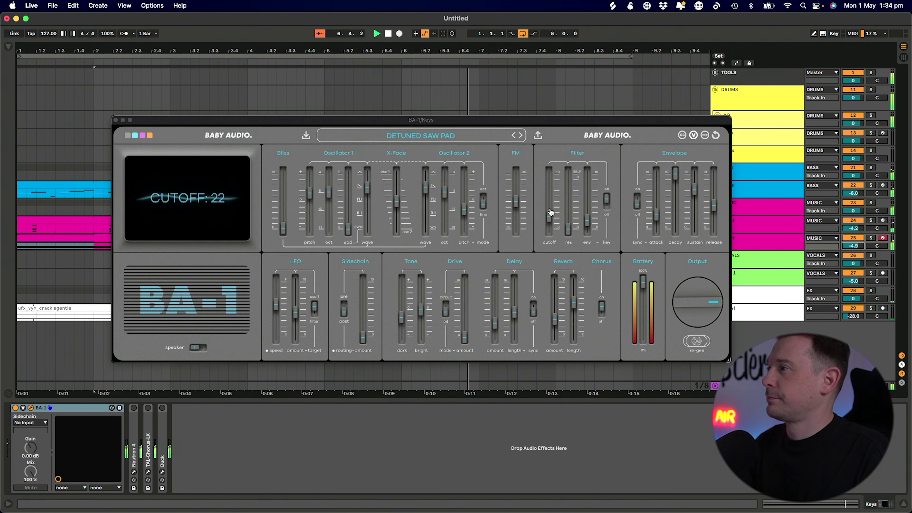
drag(550, 215, 551, 217)
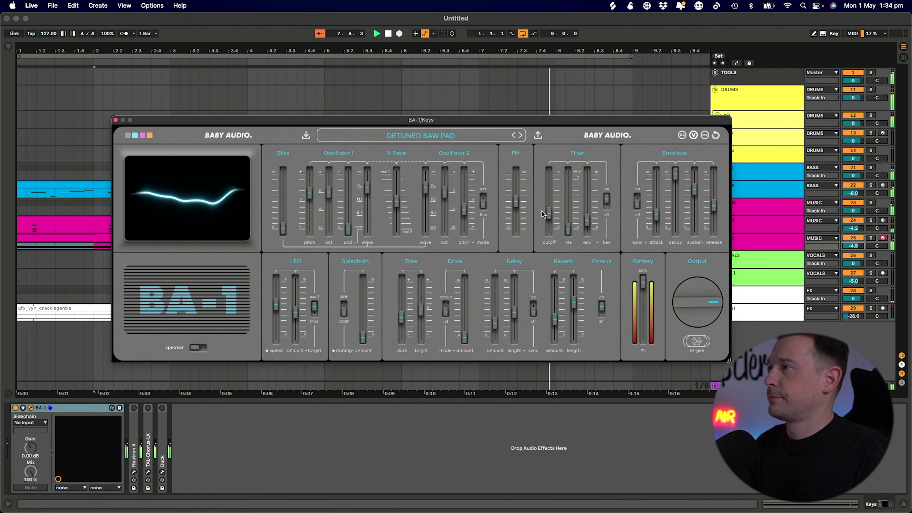
click(521, 136)
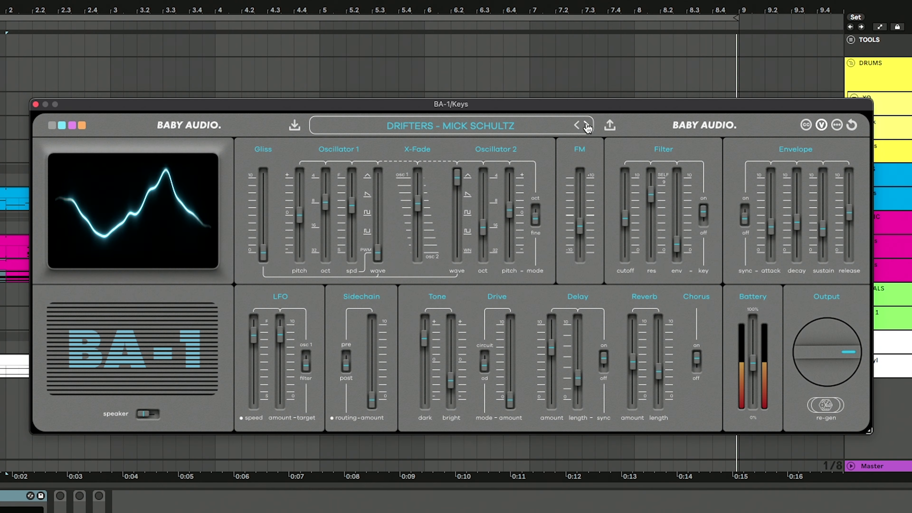
click(521, 136)
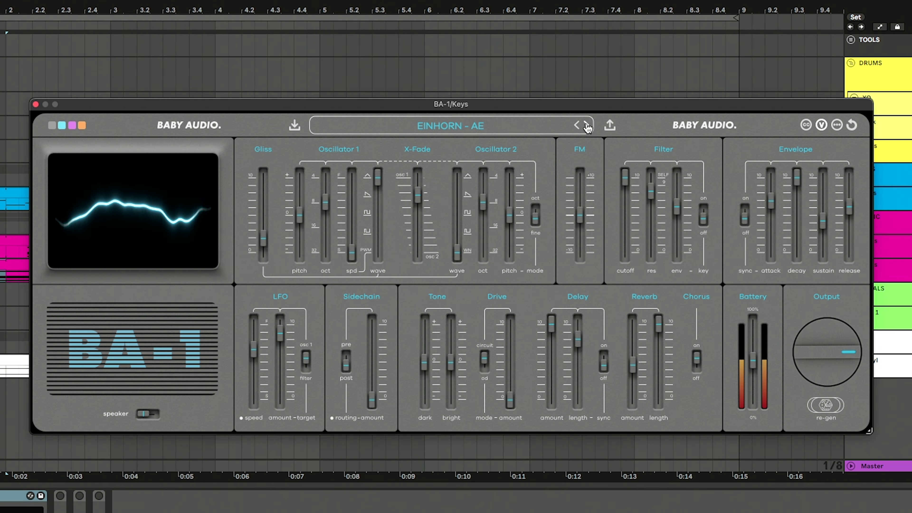
click(588, 126)
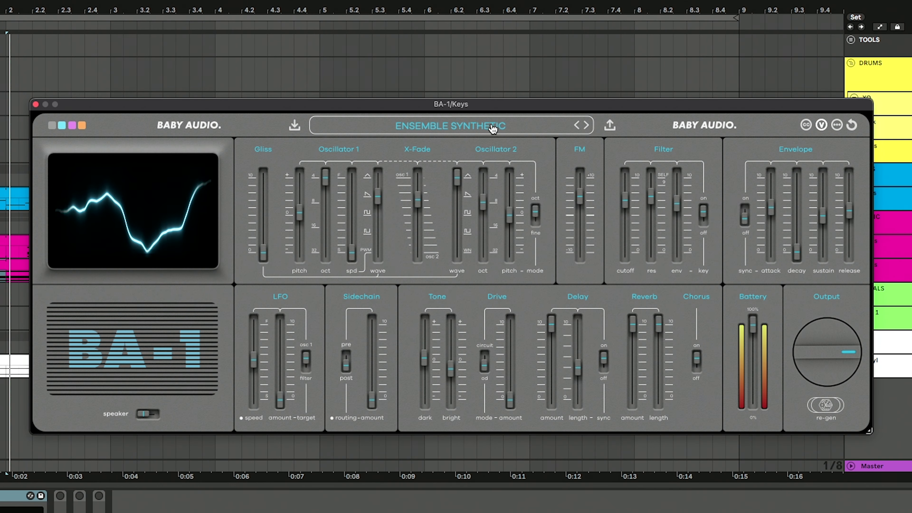
Step: Load ANALOG BRASS BABY from the 01 BRASS + STRINGS category
click(553, 126)
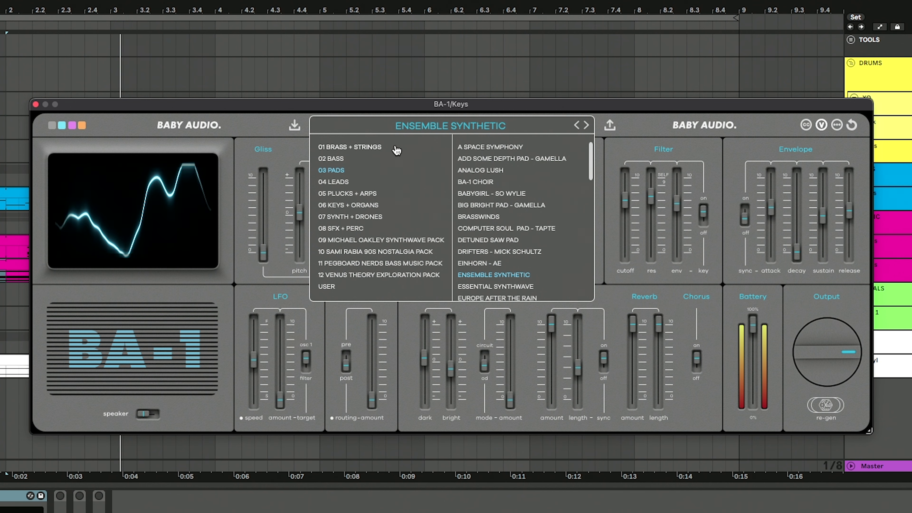
click(387, 147)
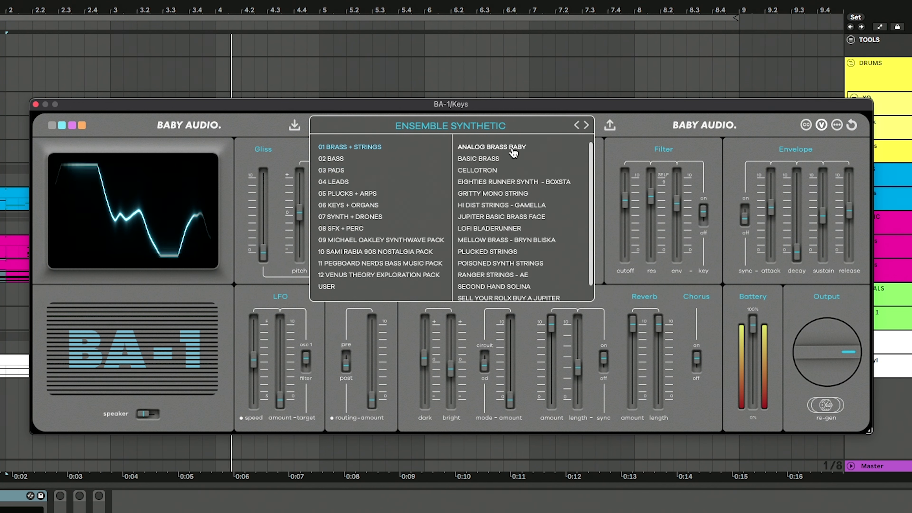
click(512, 147)
click(668, 130)
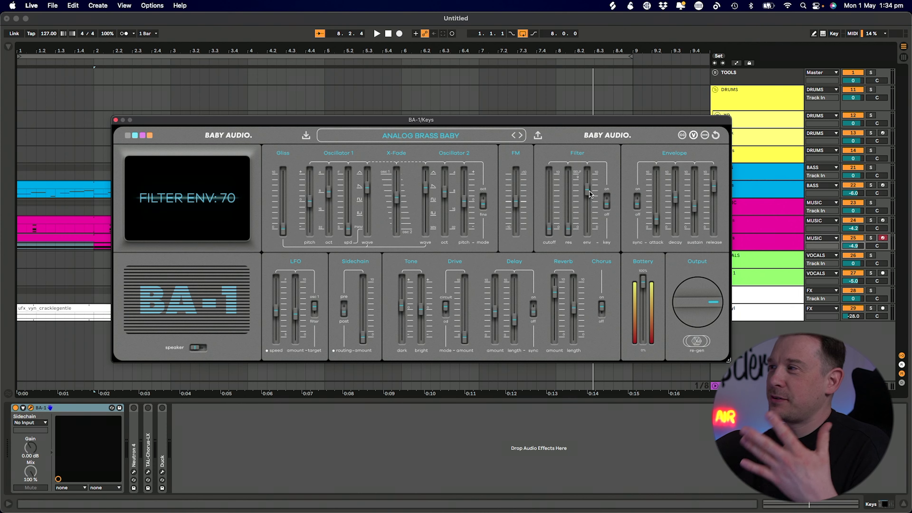
Step: Drop the filter envelope near zero, open cutoff to about 35, and shorten attack to 05
drag(588, 194, 549, 231)
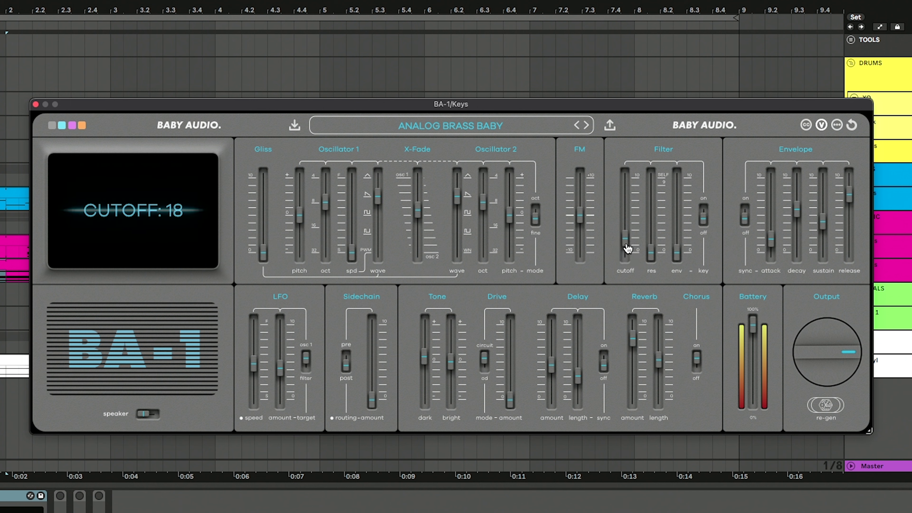
drag(629, 240, 630, 233)
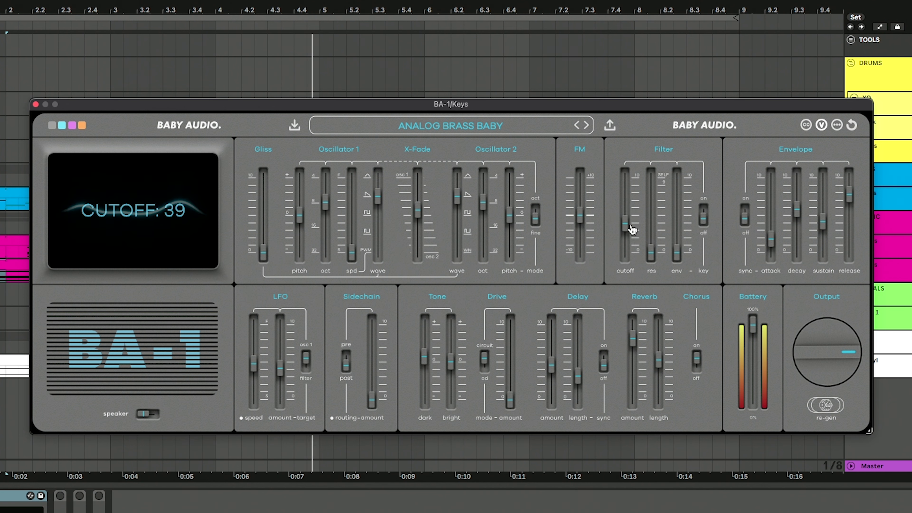
drag(772, 243, 771, 251)
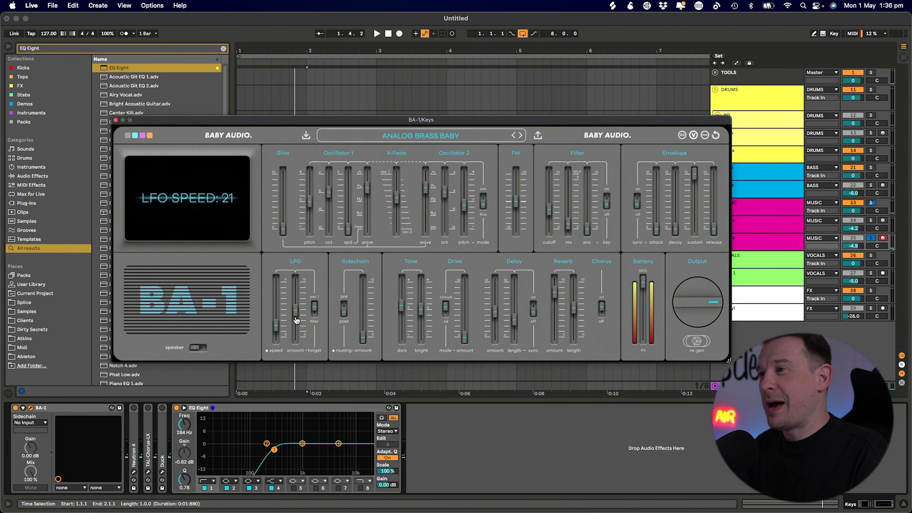
Step: Adjust the LFO, raising its speed from 21 to 31 and setting amount to 58
drag(297, 320, 298, 314)
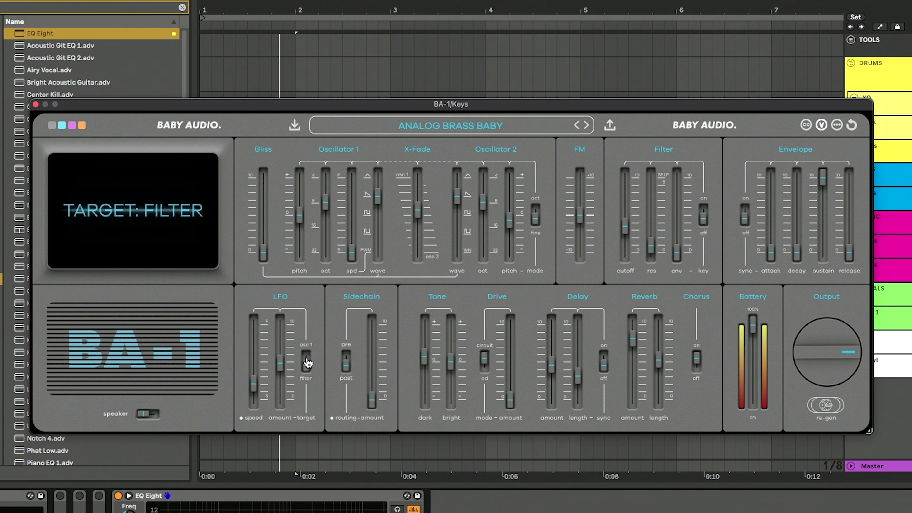
drag(254, 392, 283, 388)
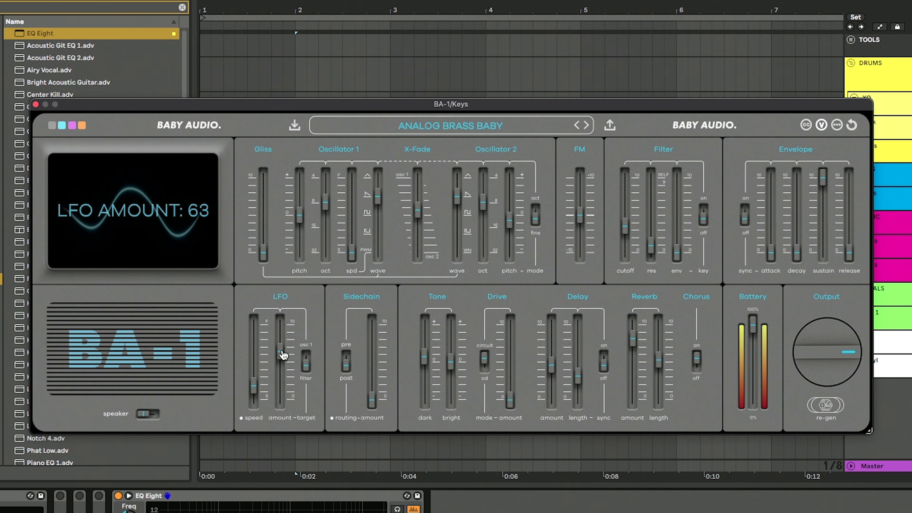
drag(284, 348, 280, 387)
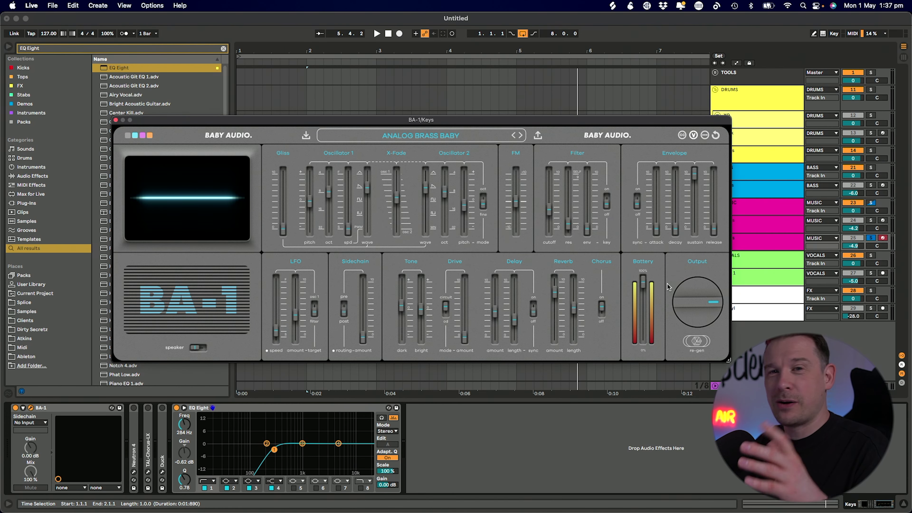
Step: While the pad plays, drop BA-1's Battery slider and push EQ Eight's band 2 low cut to about 454 Hz
key(space)
drag(643, 282, 642, 334)
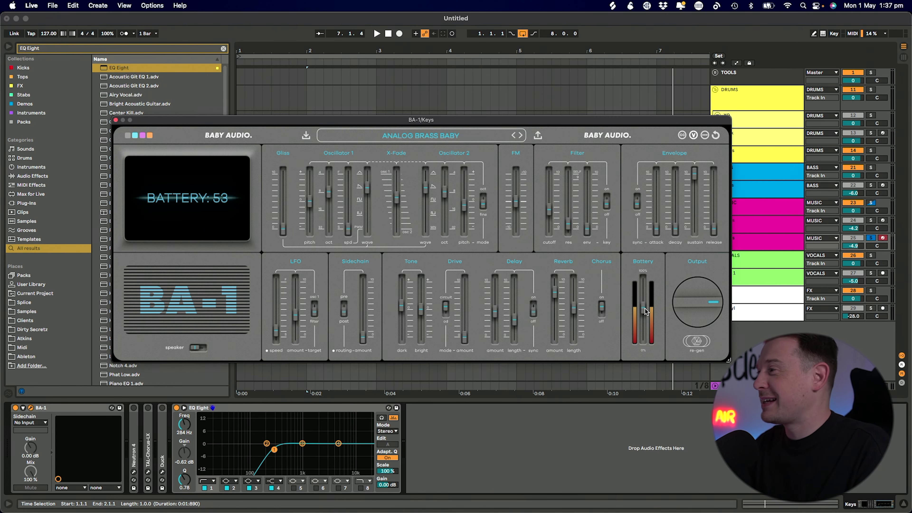
key(space)
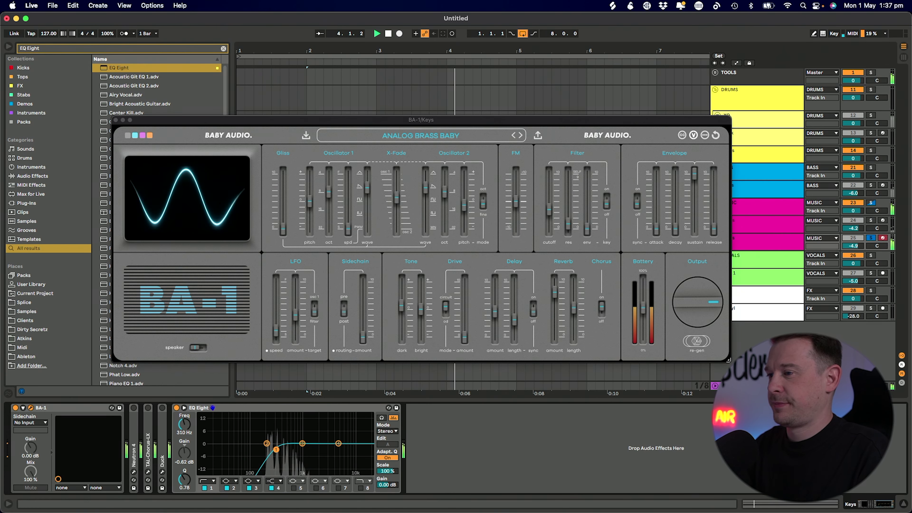
drag(275, 451, 285, 449)
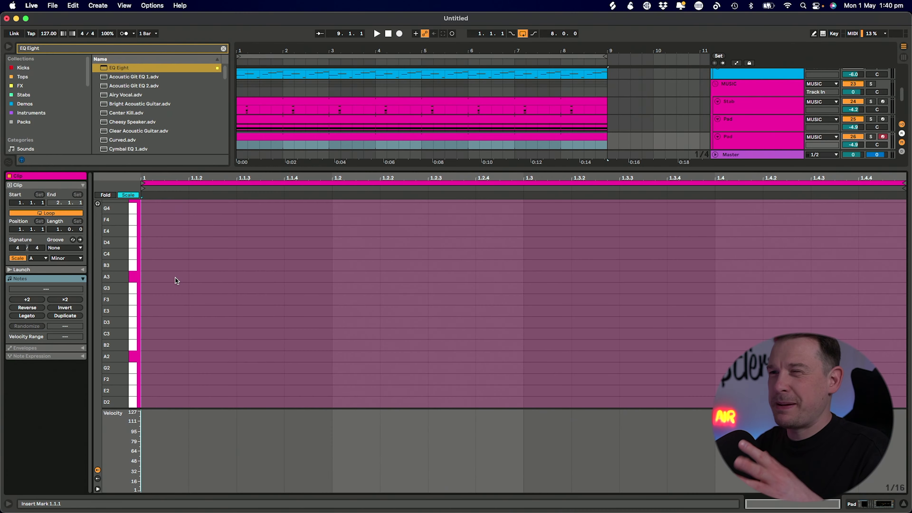
Step: Draw A3, A2 and A4 notes at the clip start and shorten the loop to half a bar
double_click(175, 278)
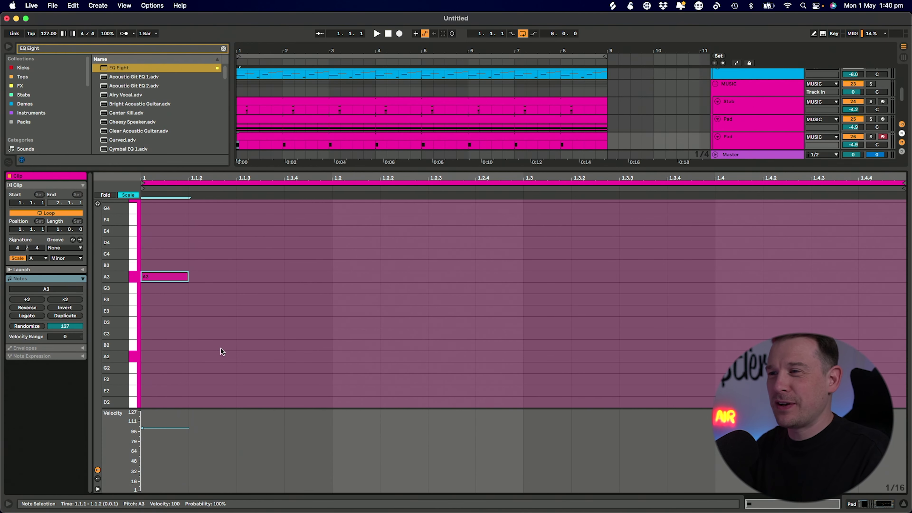
double_click(218, 358)
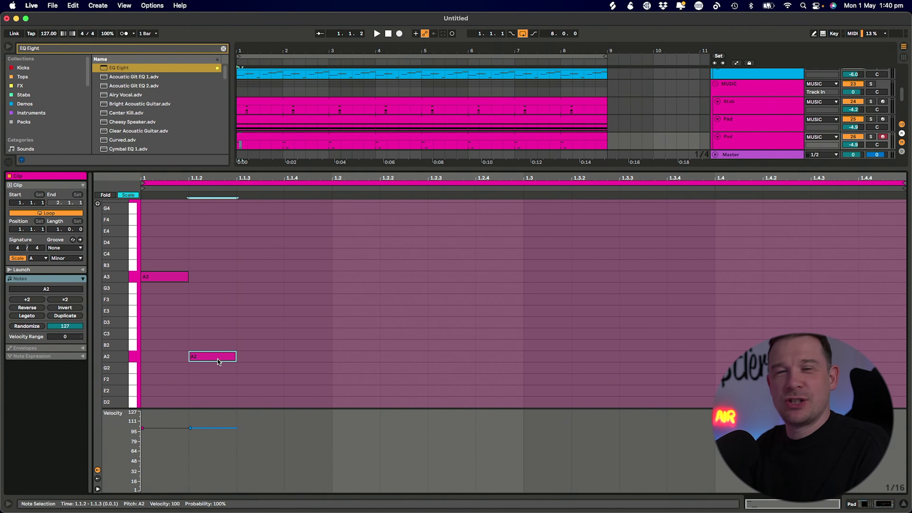
double_click(256, 252)
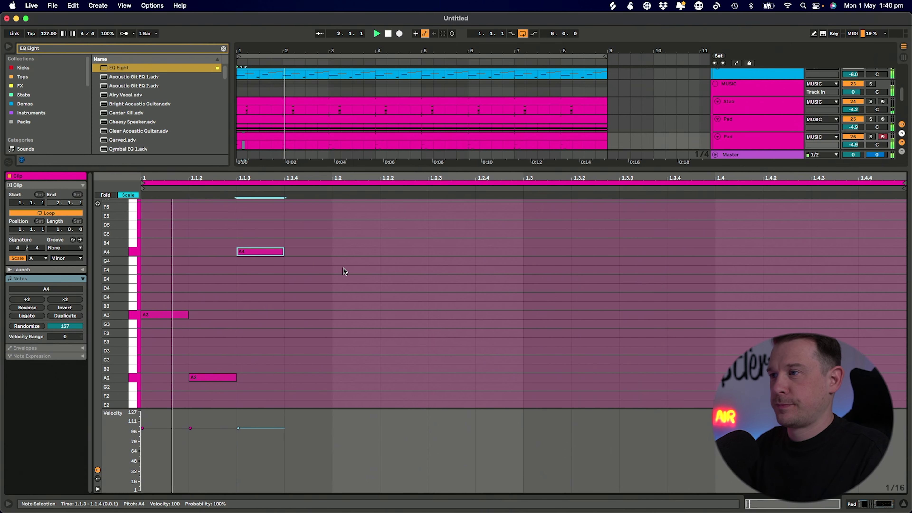
drag(904, 183, 529, 185)
key(super+a)
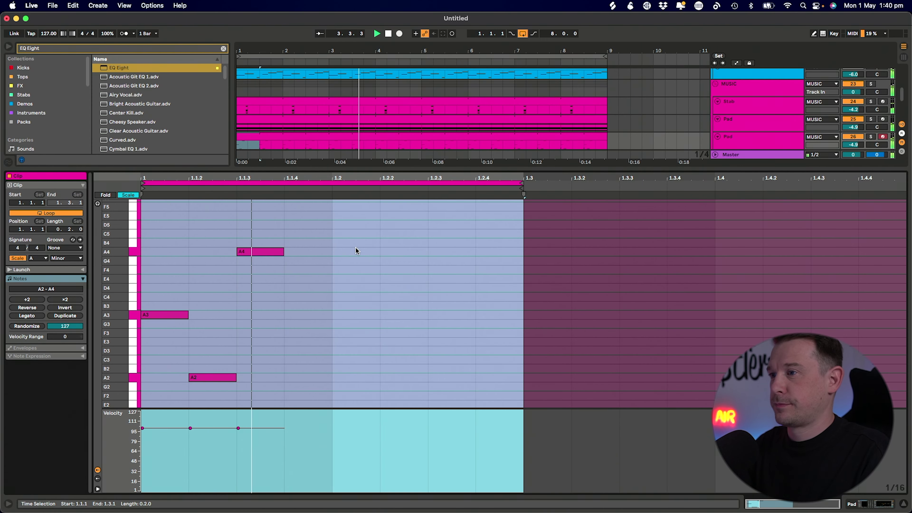
click(379, 293)
Step: Add B3, E4, C4 and B3 notes to complete the half-bar melody
double_click(299, 290)
key(Down)
key(Down)
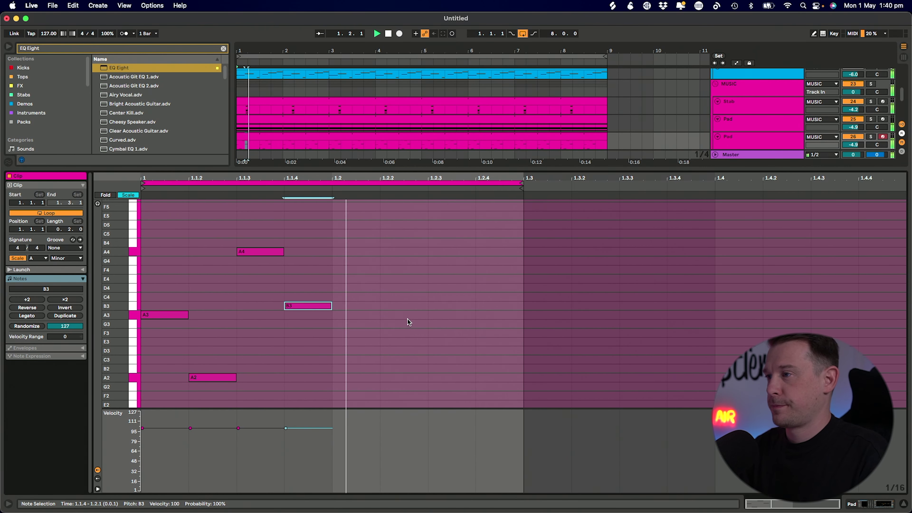
double_click(407, 279)
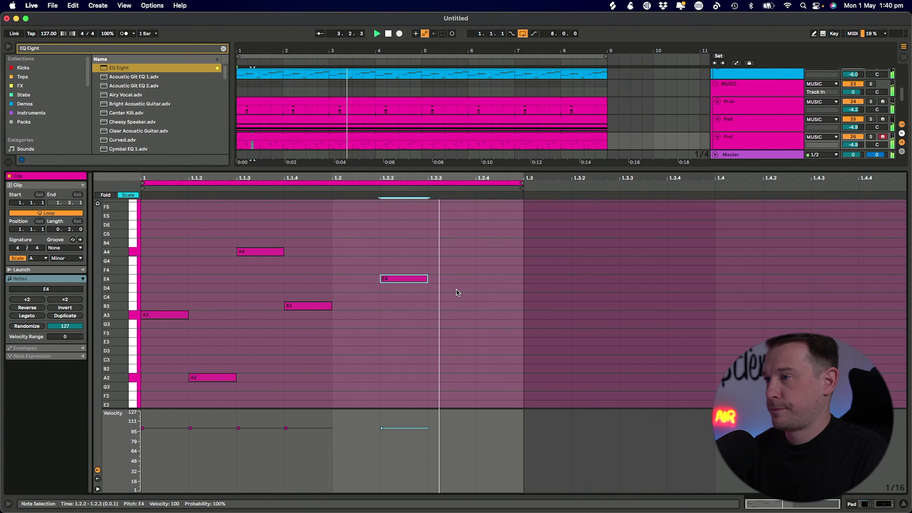
double_click(466, 289)
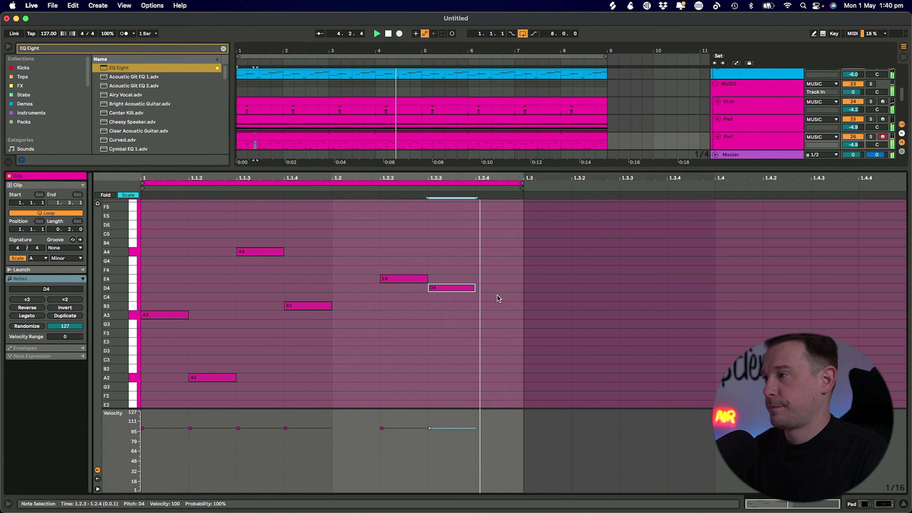
double_click(496, 305)
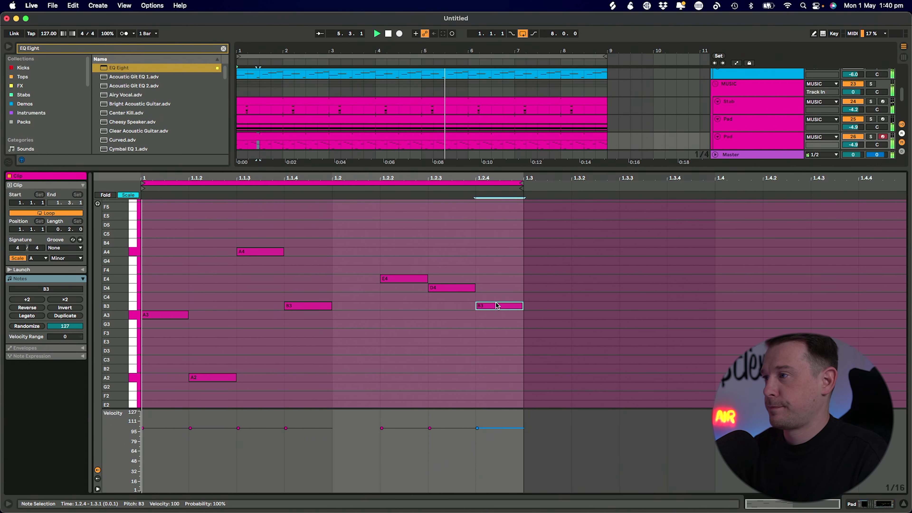
drag(440, 288, 443, 296)
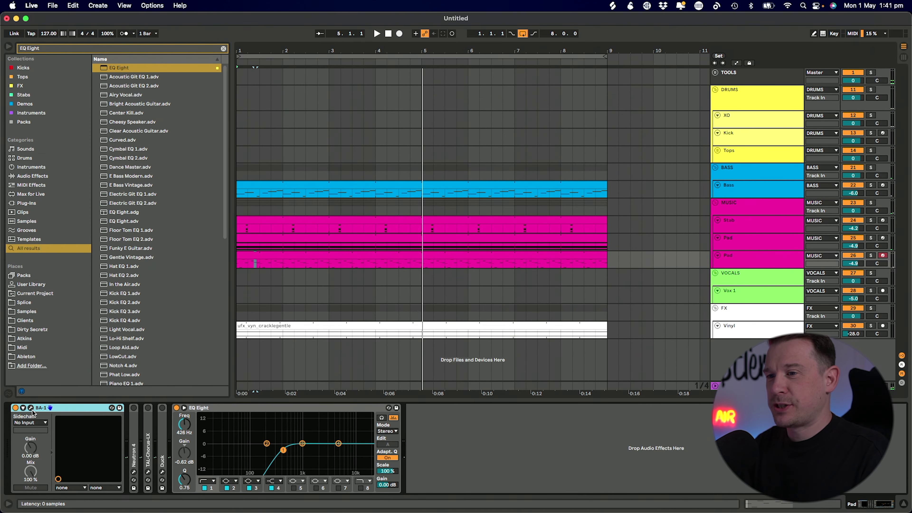
Step: Load the ACID LAZERS preset into the lower Pad track's BA-1
click(31, 409)
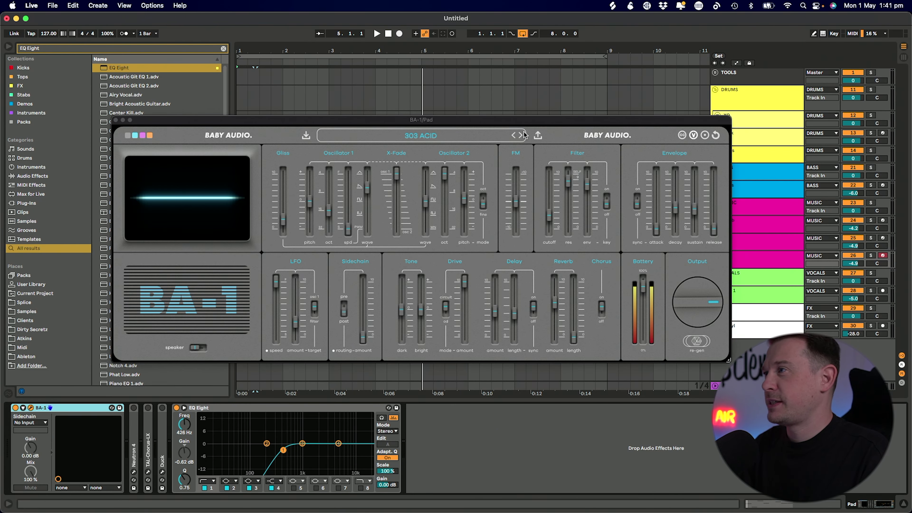
click(463, 138)
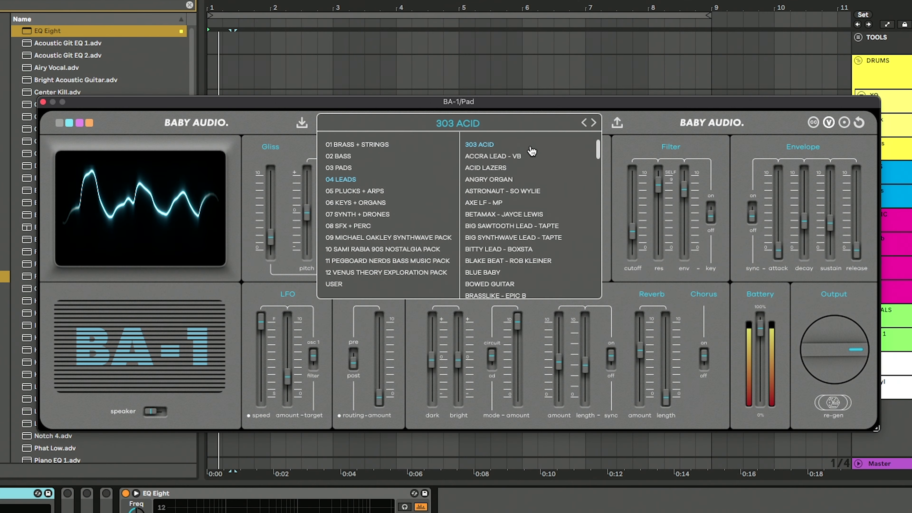
click(518, 157)
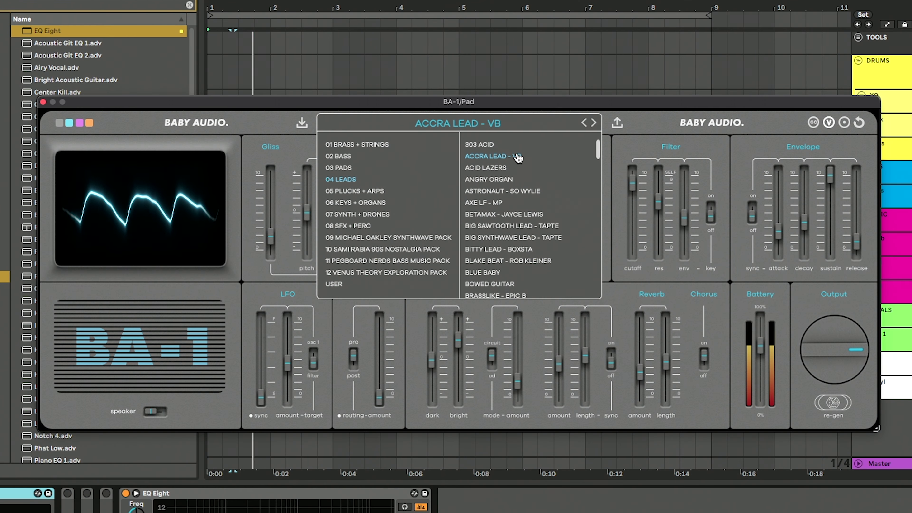
click(499, 169)
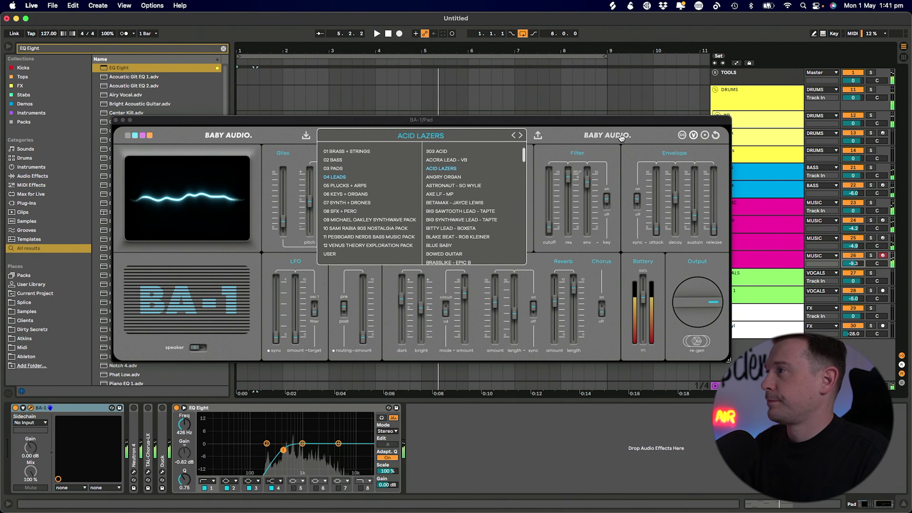
drag(459, 102, 265, 77)
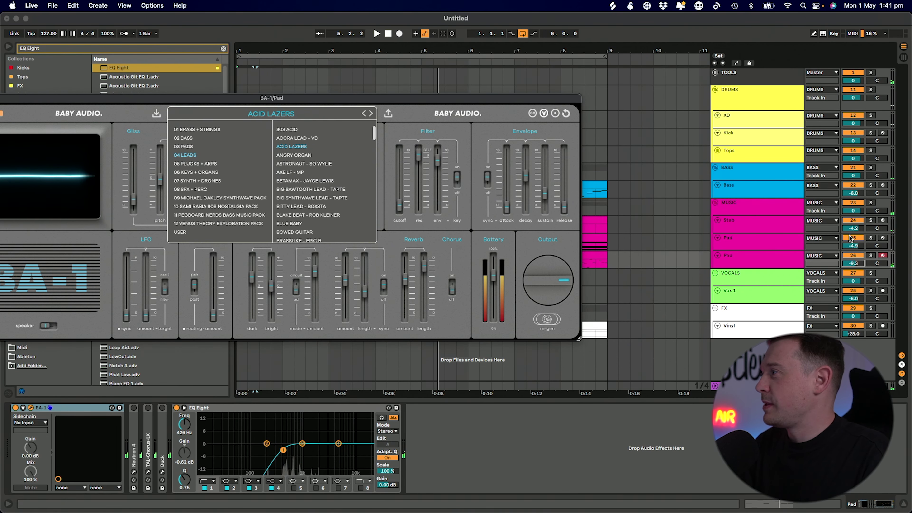
Step: Rename the track to 'Lead' and lower its volume to -13.1 dB during playback
click(740, 259)
key(super+r)
text(Lead)
key(Return)
key(space)
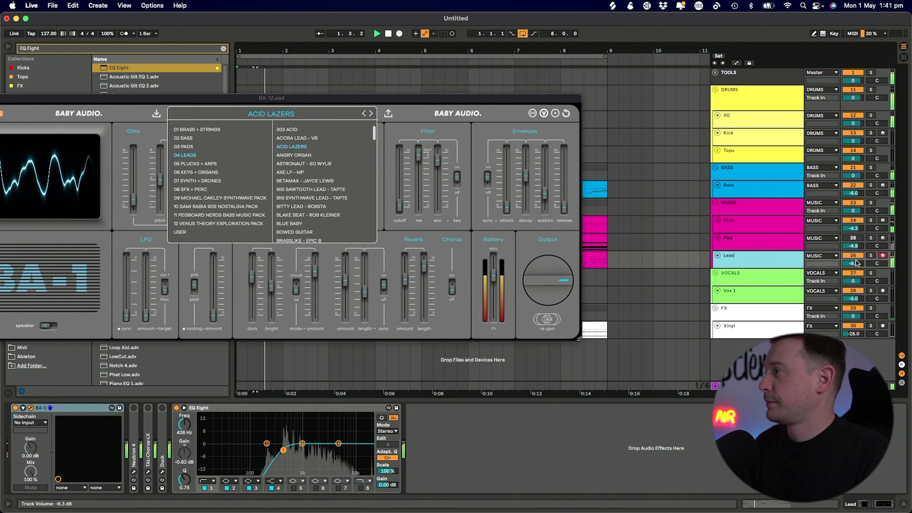
drag(853, 263, 853, 277)
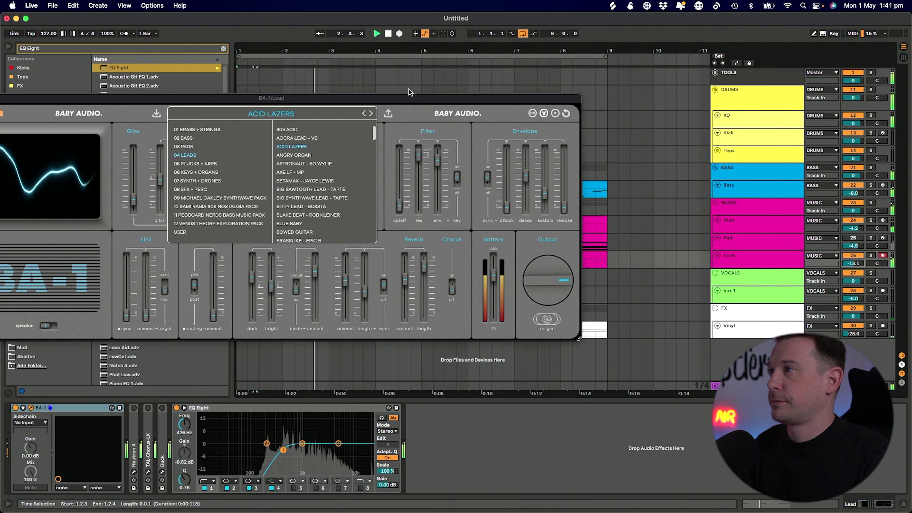
Step: Audition BA-1 presets from ANGRY ORGAN through BIG SAWTOOTH LEAD and beyond with playback running
drag(409, 98, 546, 95)
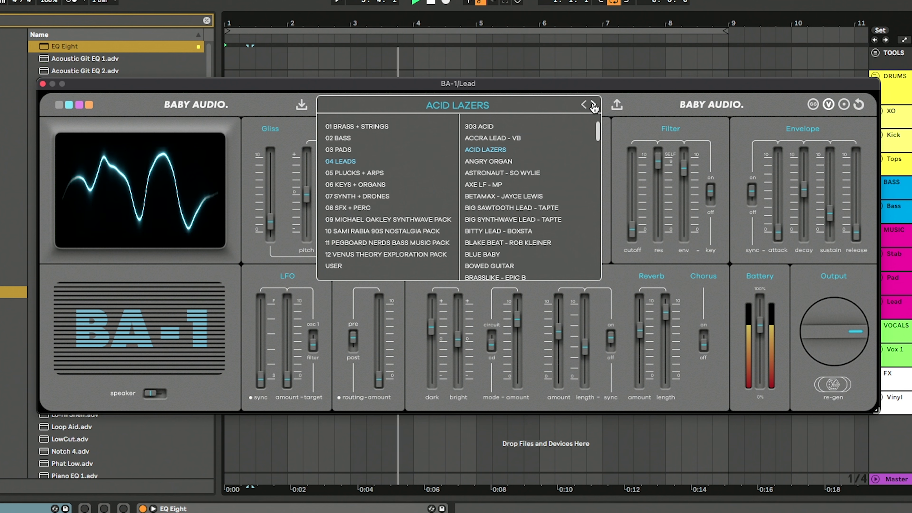
click(593, 105)
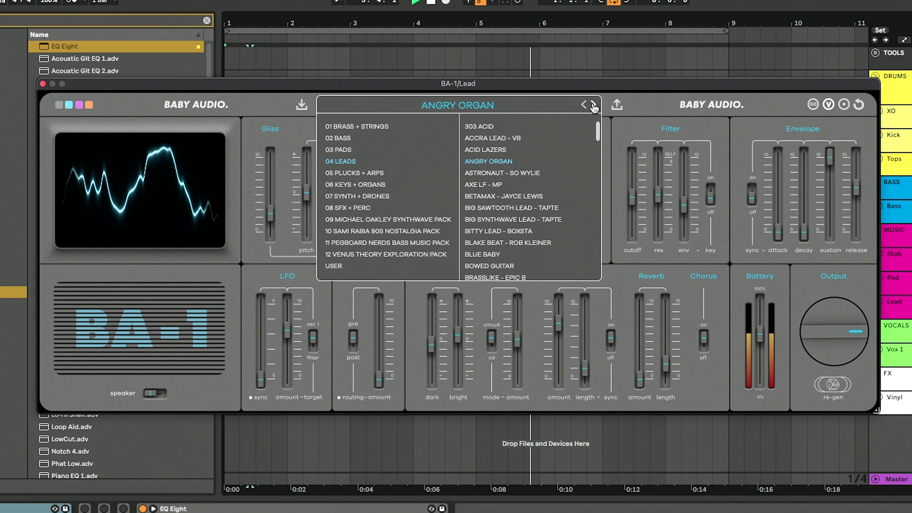
click(592, 105)
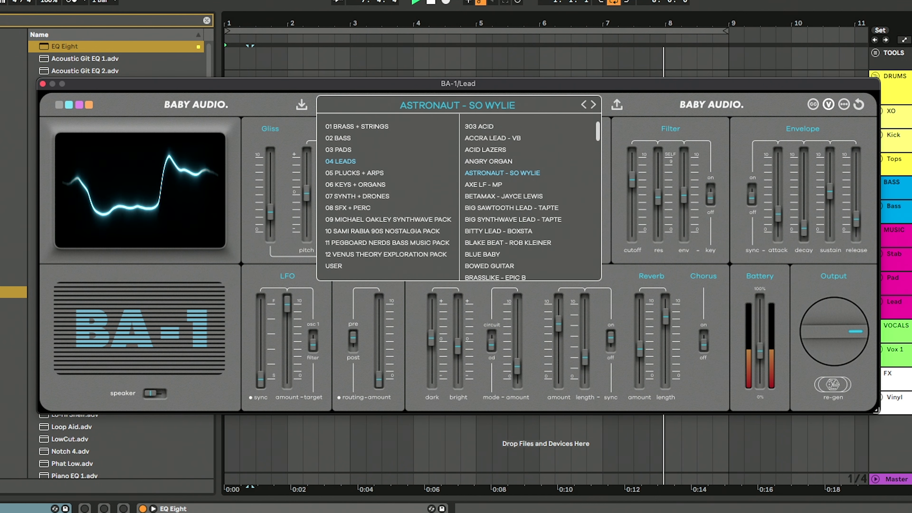
click(594, 105)
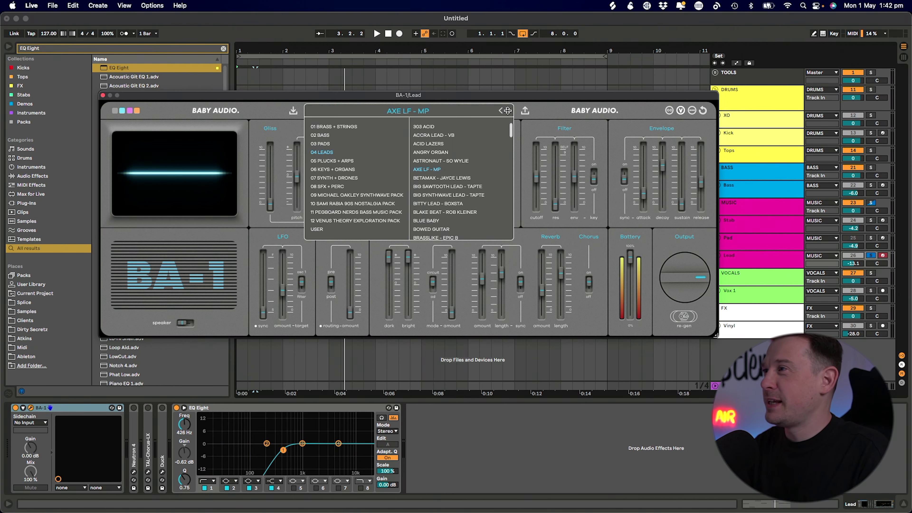
key(space)
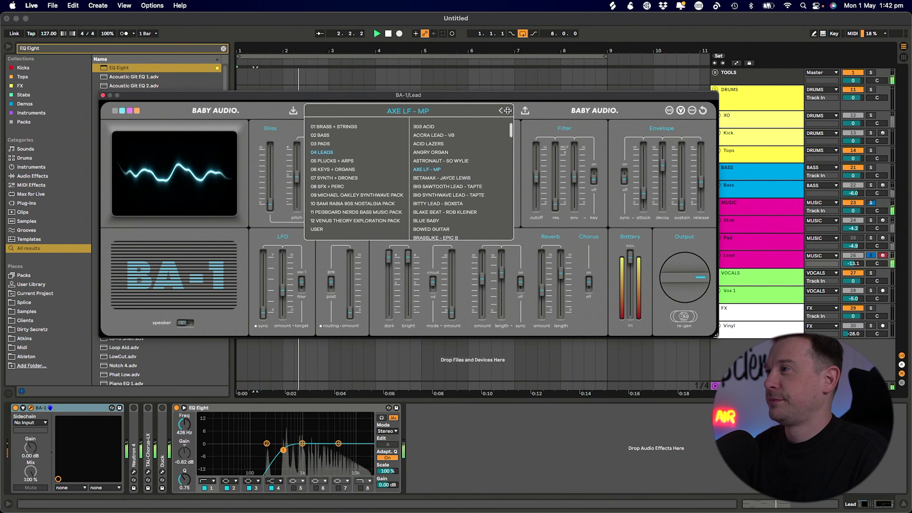
key(space)
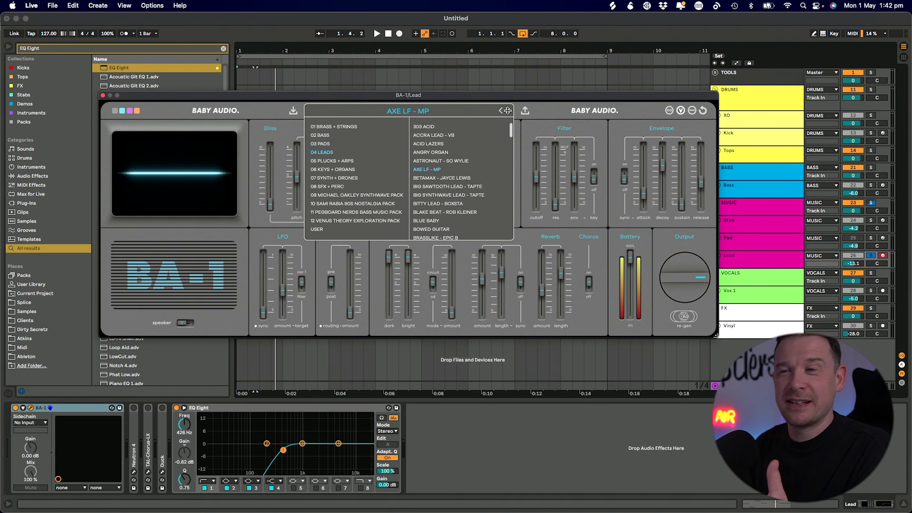
key(space)
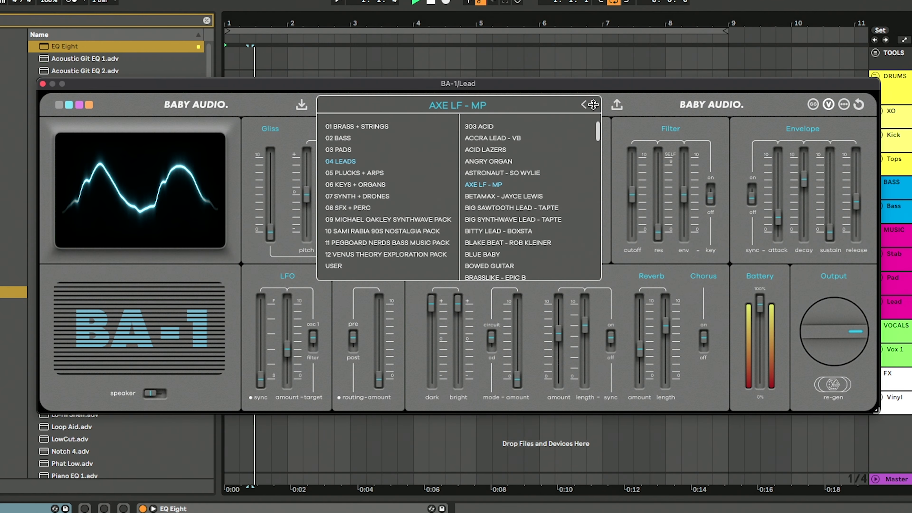
click(508, 110)
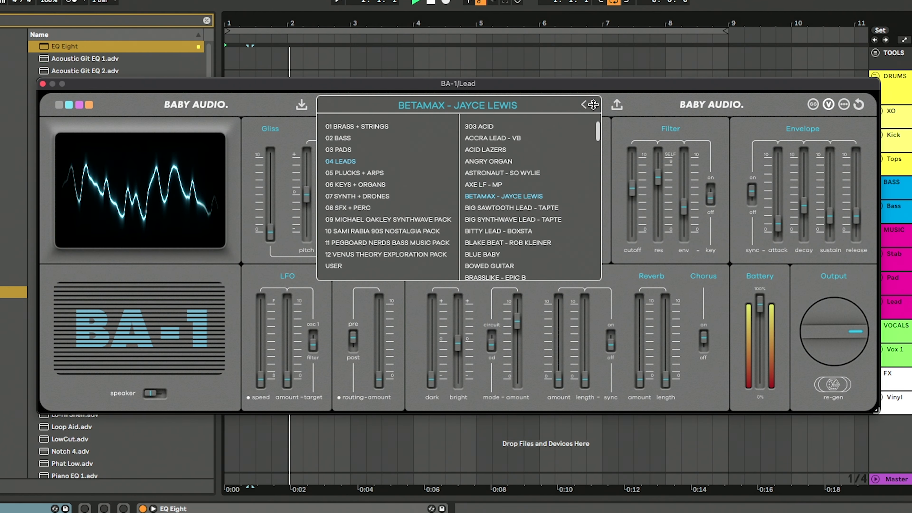
click(592, 104)
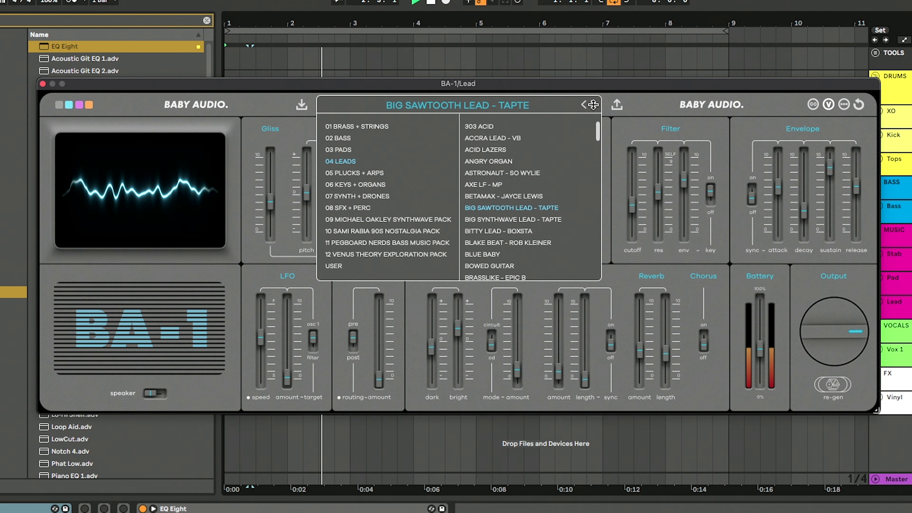
click(593, 104)
click(593, 105)
click(592, 105)
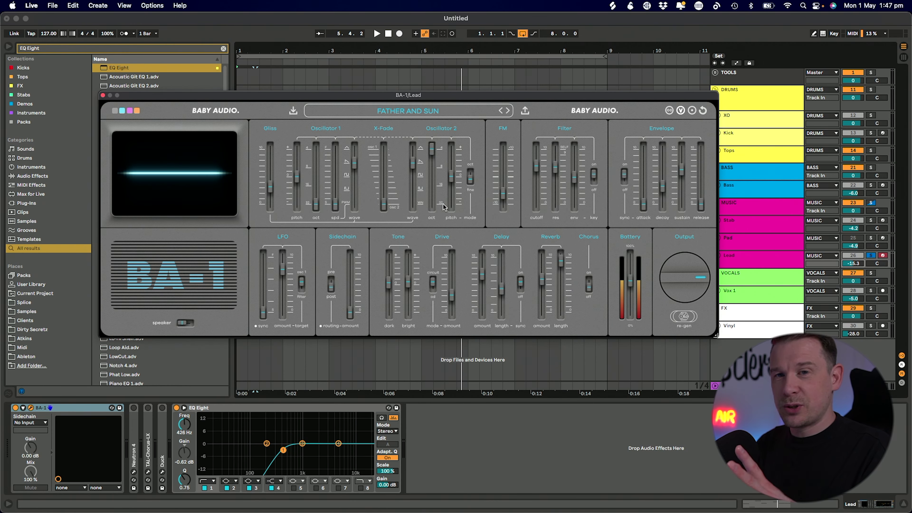
Step: During playback, turn the Lead's reverb amount to 0 and the delay fully off
key(space)
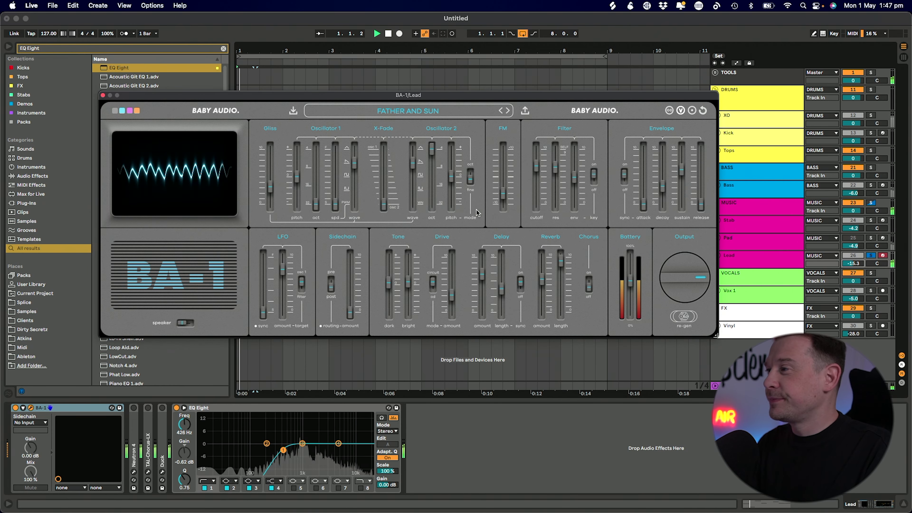
drag(543, 282, 543, 315)
drag(485, 290, 483, 343)
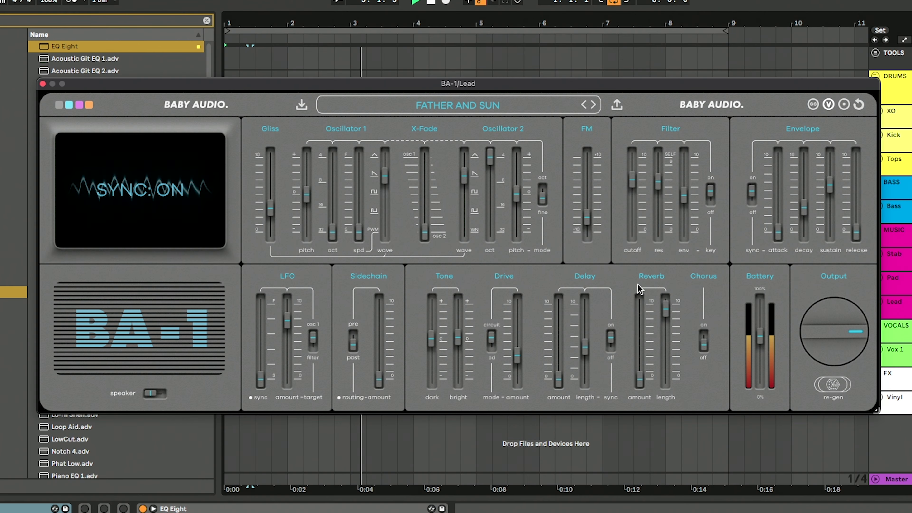
Step: Set the filter cutoff to 28, FM amount to about +01 and resonance to 40
mouse_move(664, 213)
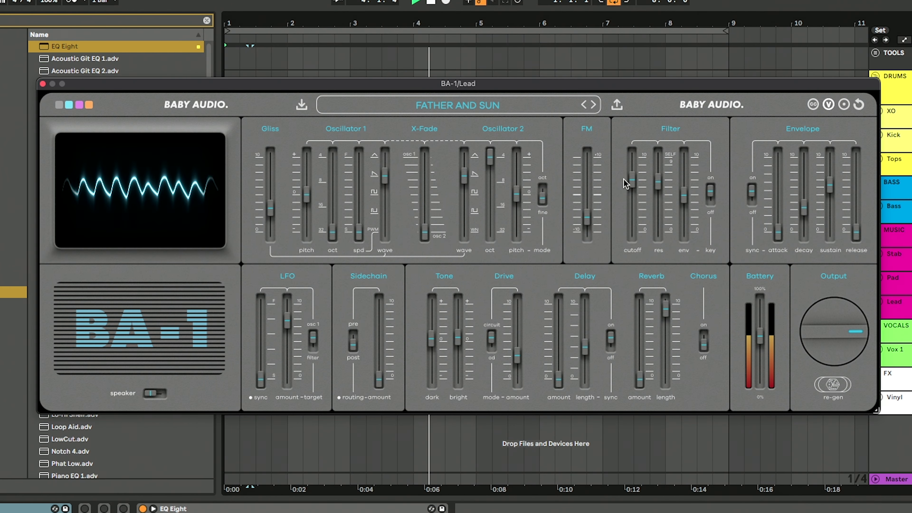
drag(634, 188, 639, 220)
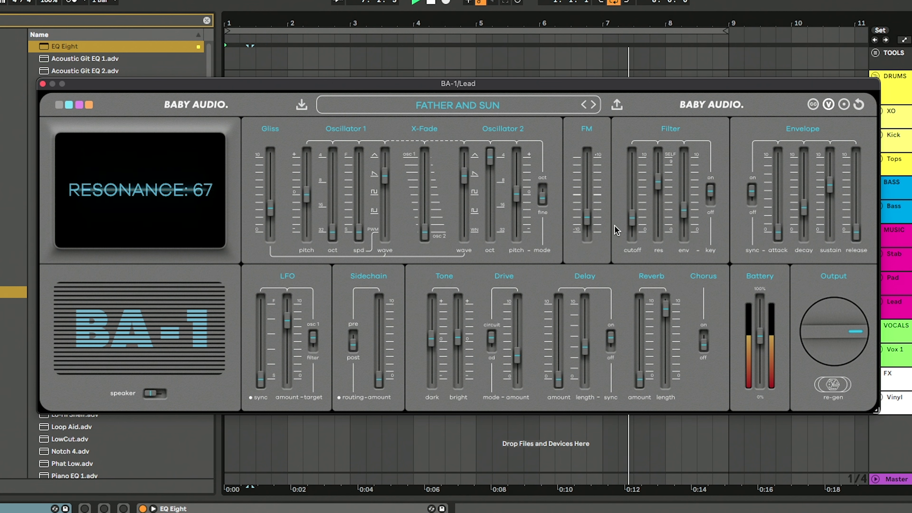
mouse_move(591, 224)
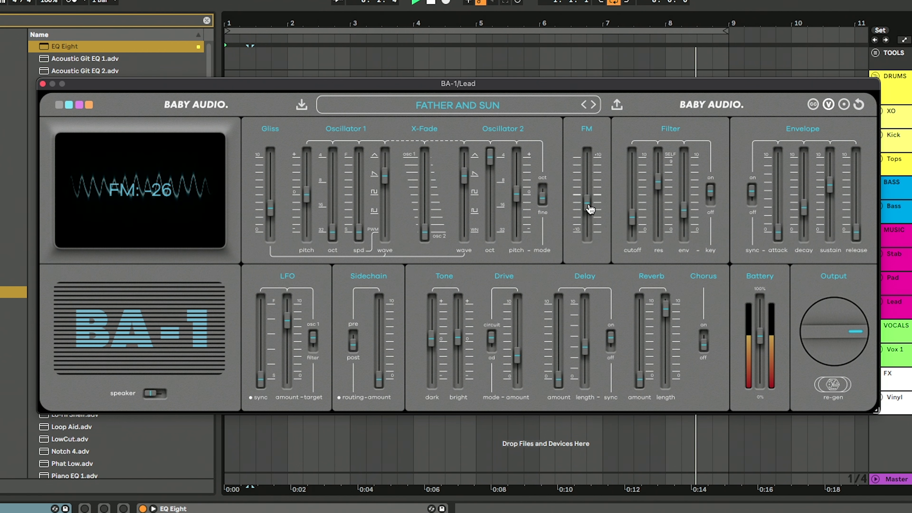
drag(590, 208, 593, 146)
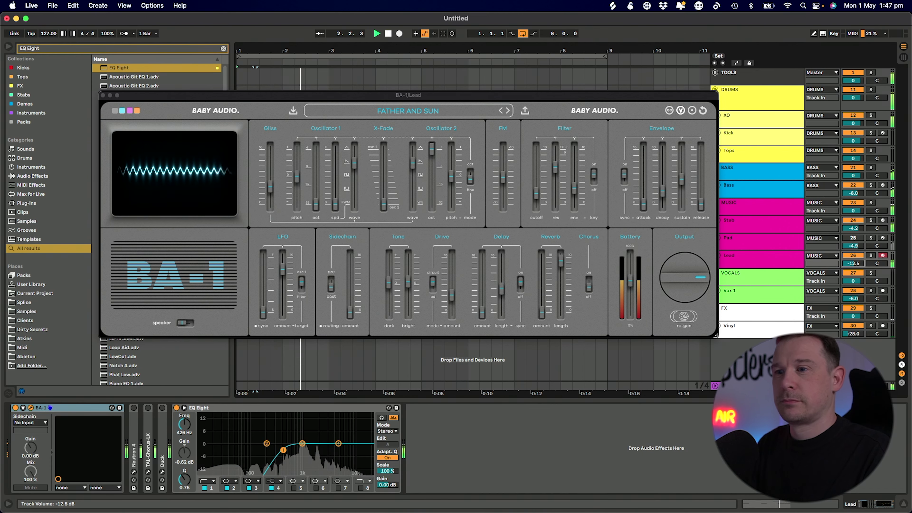
drag(556, 167, 557, 185)
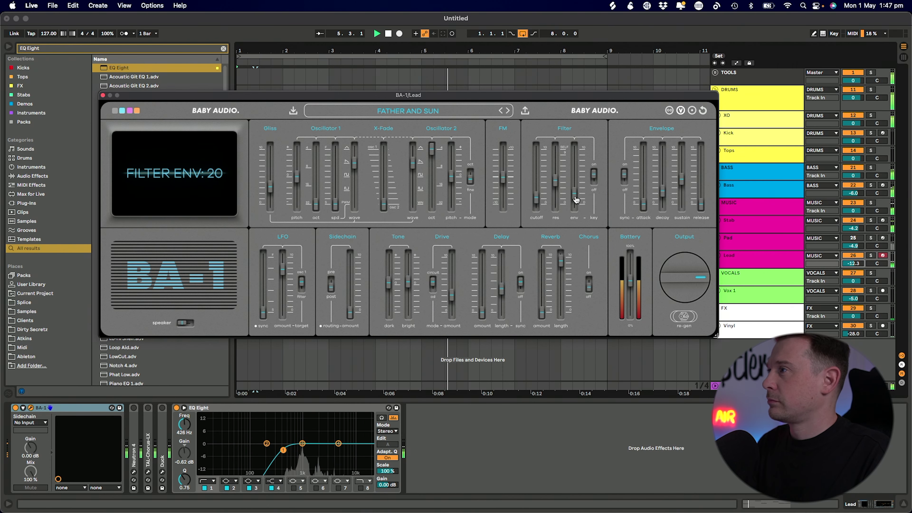
Step: Nudge the filter envelope up, lengthen decay to 30, and raise Lead volume to about -9.4 dB
drag(576, 193, 623, 194)
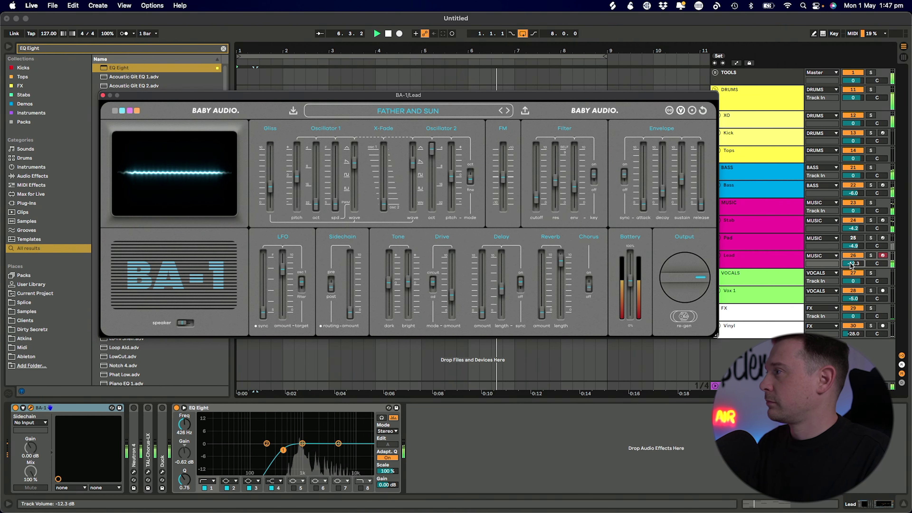
drag(850, 265, 819, 245)
drag(657, 207, 662, 188)
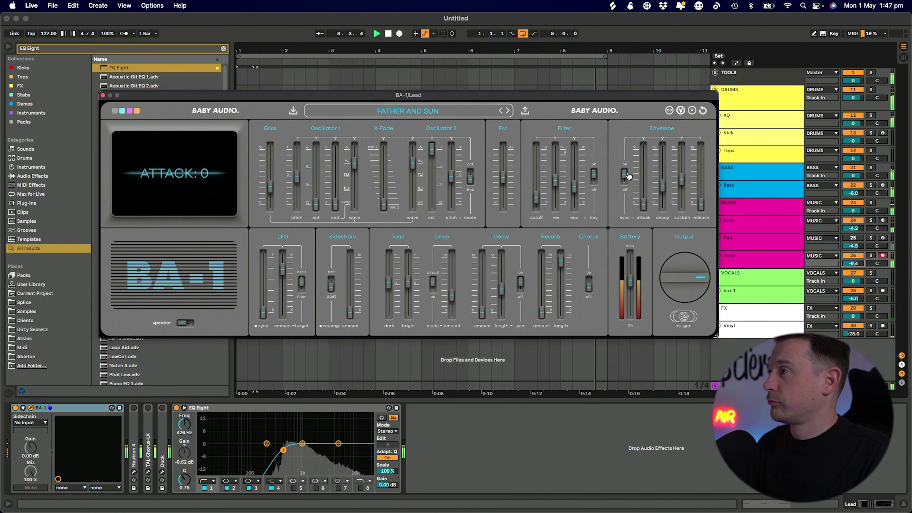
Step: Stop playback, close BA-1, and play the Lead clip in the note editor to review it
key(space)
click(103, 96)
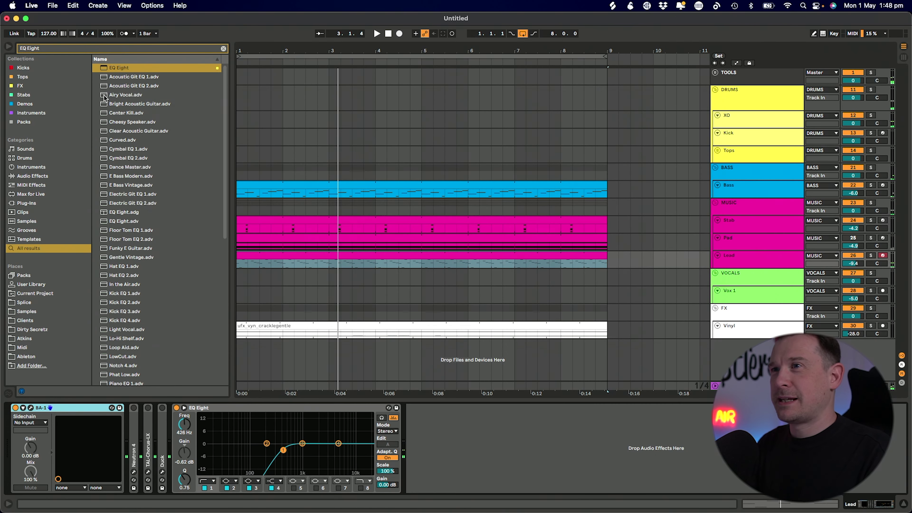
double_click(362, 254)
key(space)
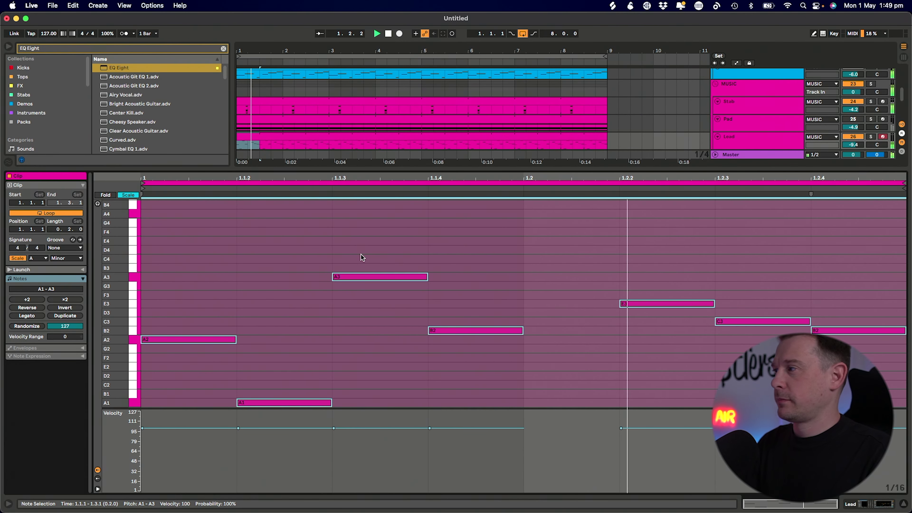
Step: Back in the arrangement, raise the Lead volume to -3.2 dB and reopen its BA-1
key(shift+Tab)
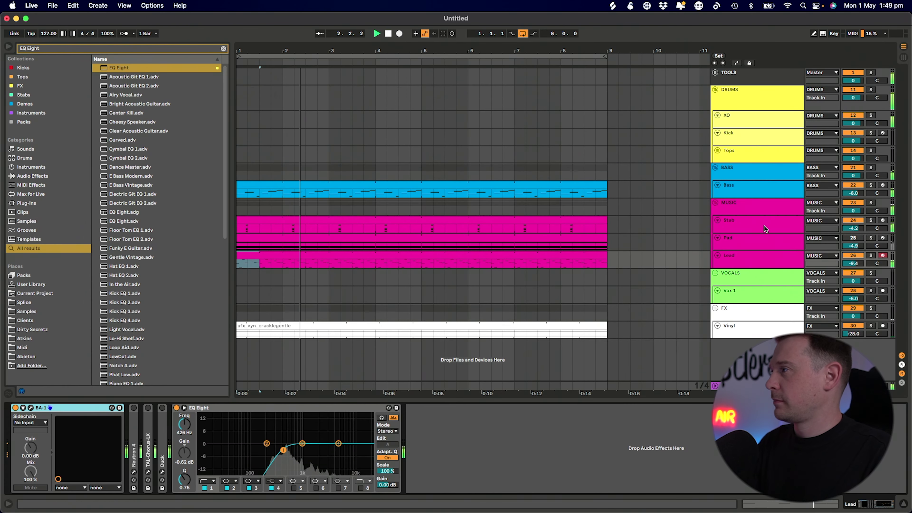
drag(853, 264, 852, 253)
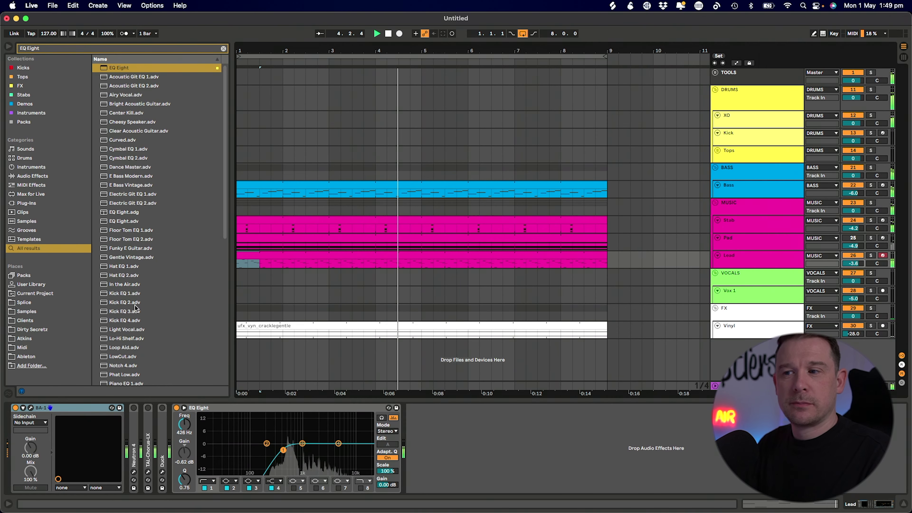
click(112, 407)
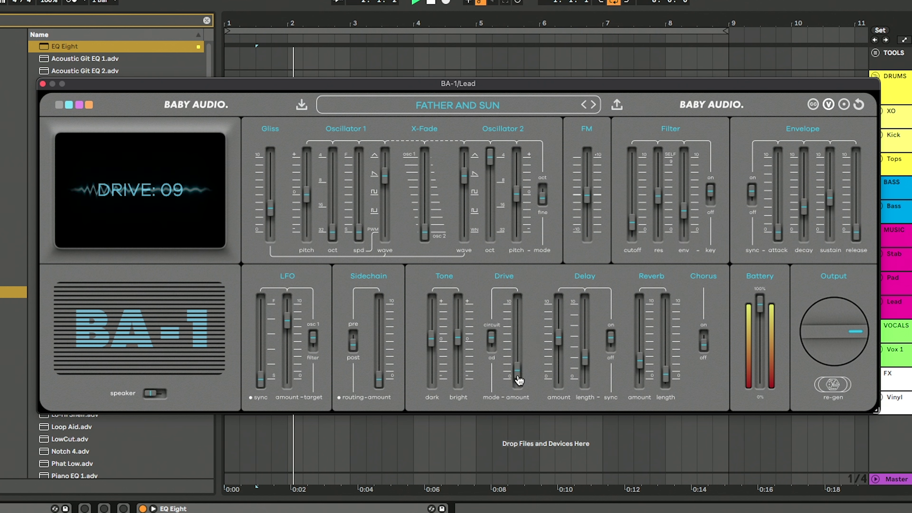
Step: Set BA-1 output, cutoff 29, filter envelope 28, attack 1/8t, then move EQ Eight after BA-1
drag(809, 316, 839, 315)
drag(627, 209, 635, 217)
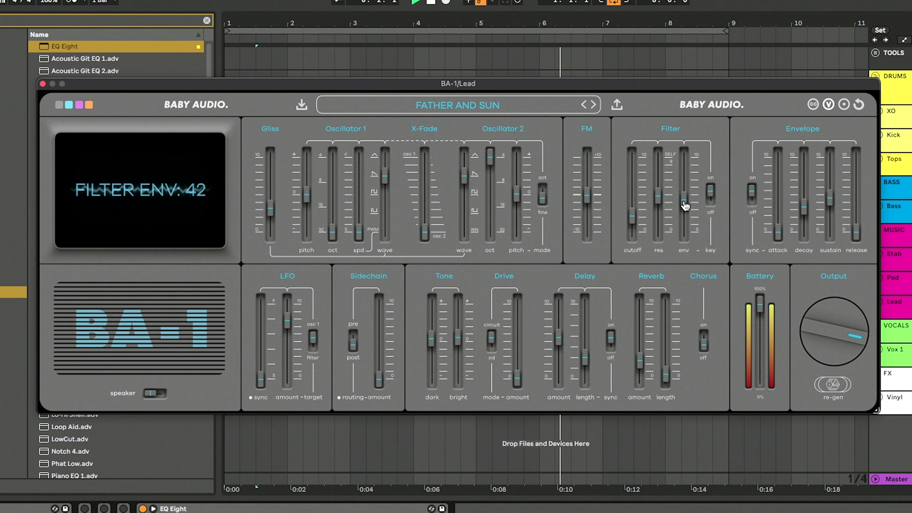
drag(685, 194, 686, 220)
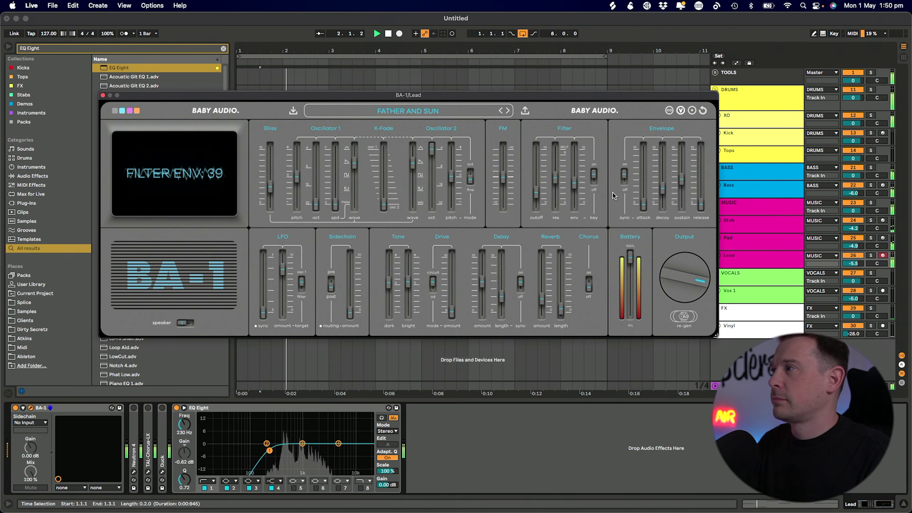
drag(778, 233, 778, 224)
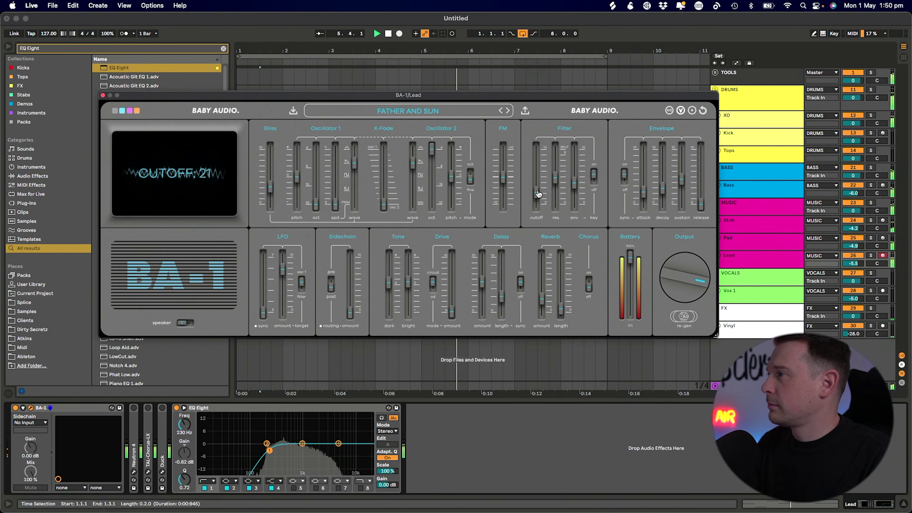
click(257, 409)
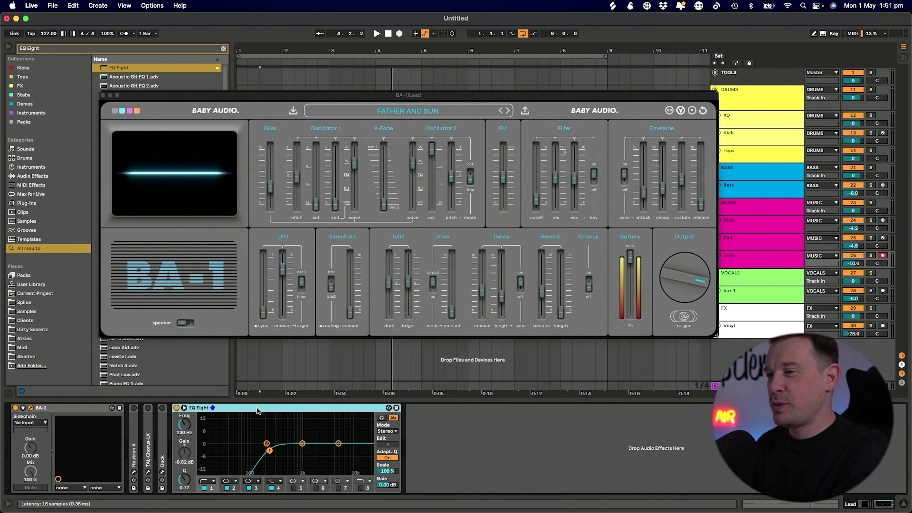
drag(257, 409, 124, 425)
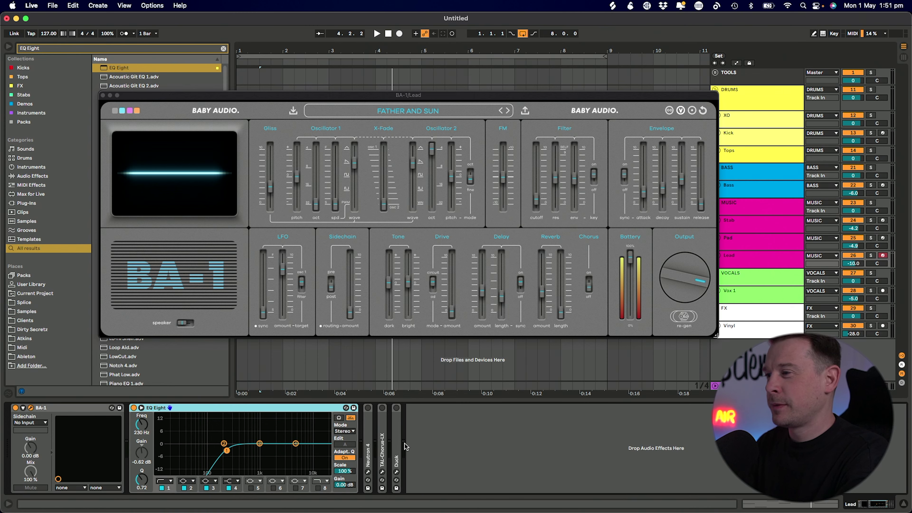
Step: Unfold the Duck device, open its window, and raise its Amount to 68% during playback
click(400, 418)
key(space)
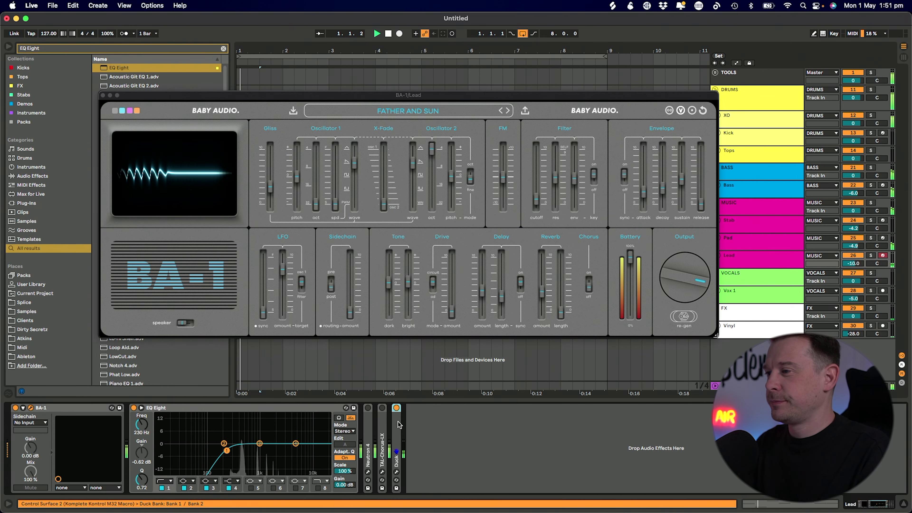
double_click(400, 417)
click(412, 409)
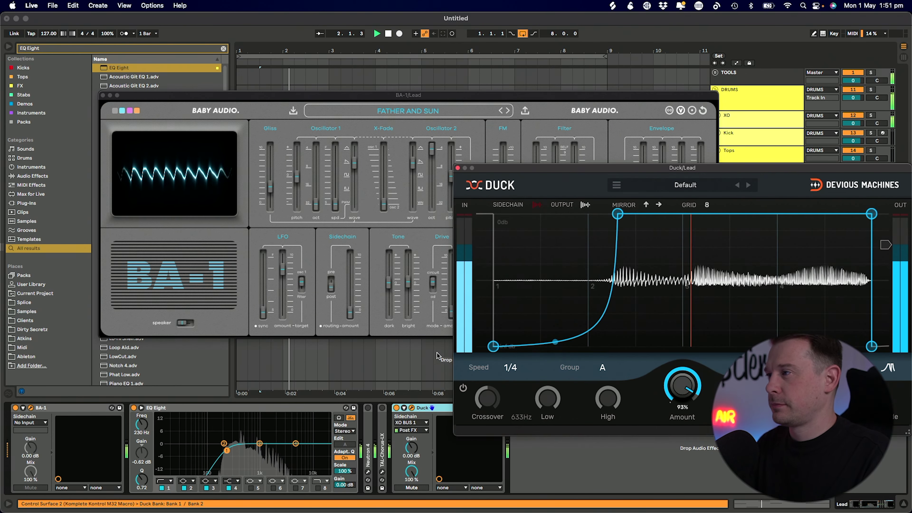
drag(682, 386, 682, 357)
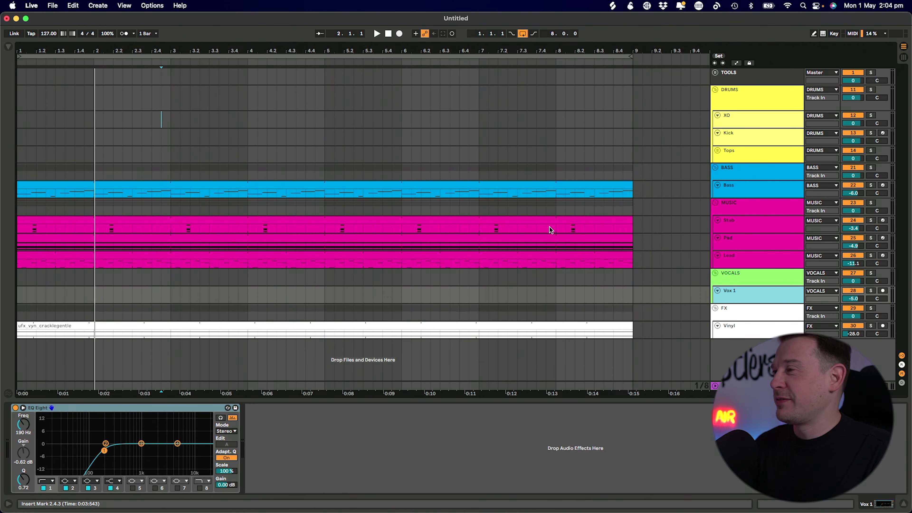
Step: Switch to Splice, then select the Vox 1 and Pad tracks and open the Pad's BA-1
key(super+Tab)
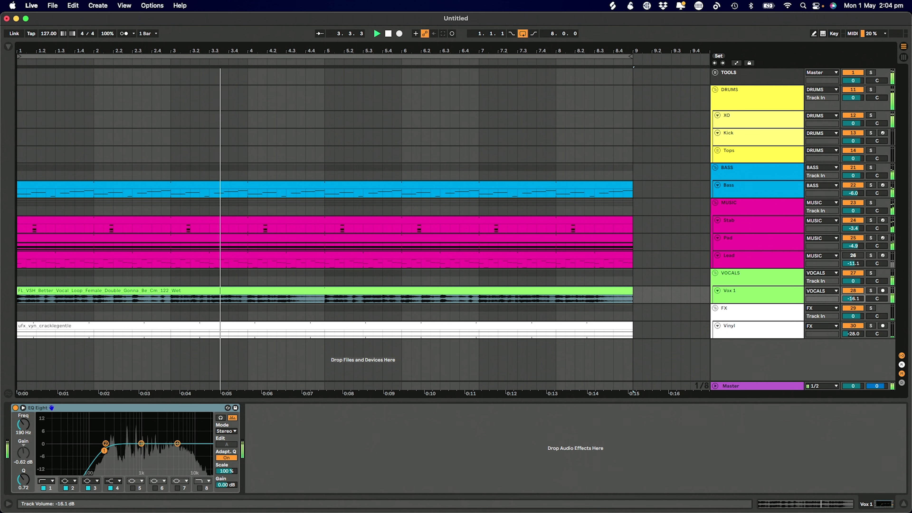
click(772, 296)
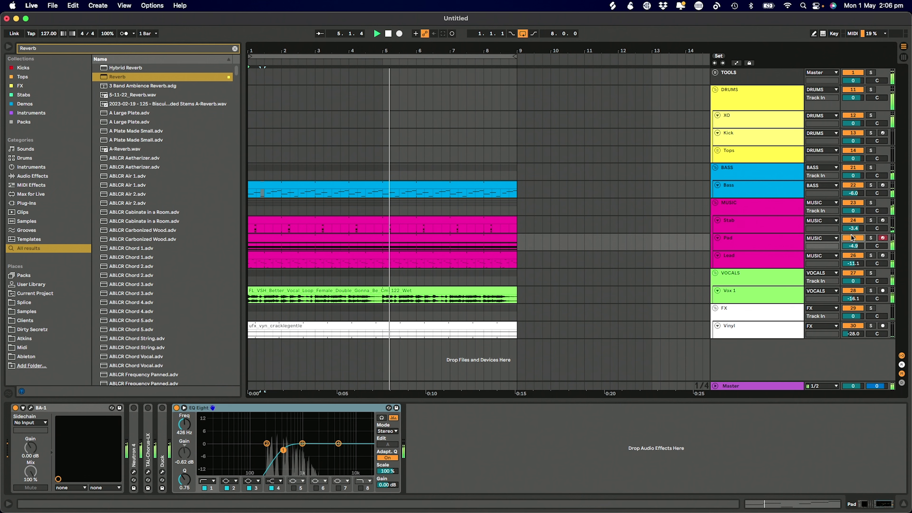
key(Down)
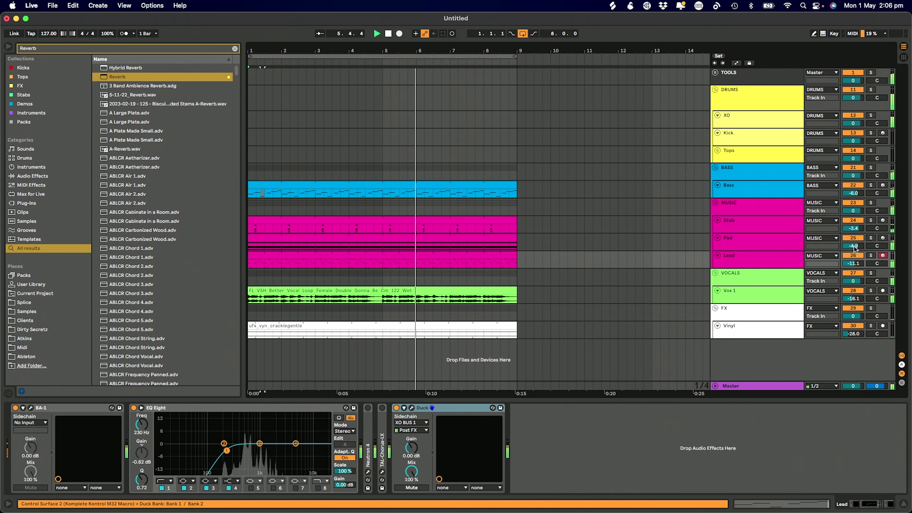
click(776, 239)
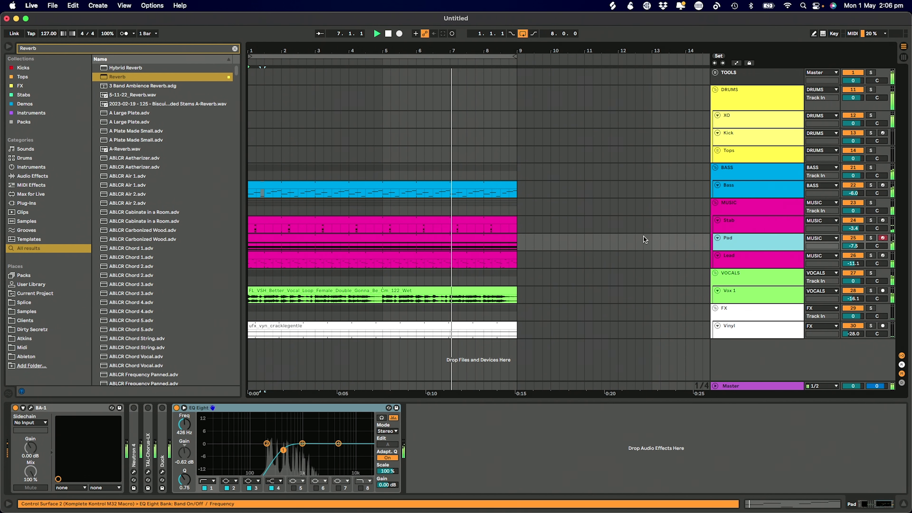
click(31, 407)
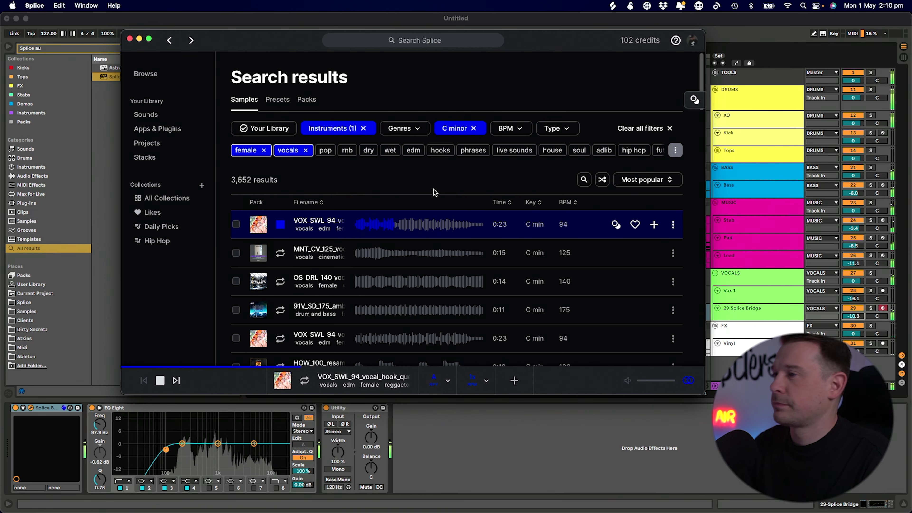
Step: Stop the VOX_SWL_94 vocal hook preview in Splice
key(space)
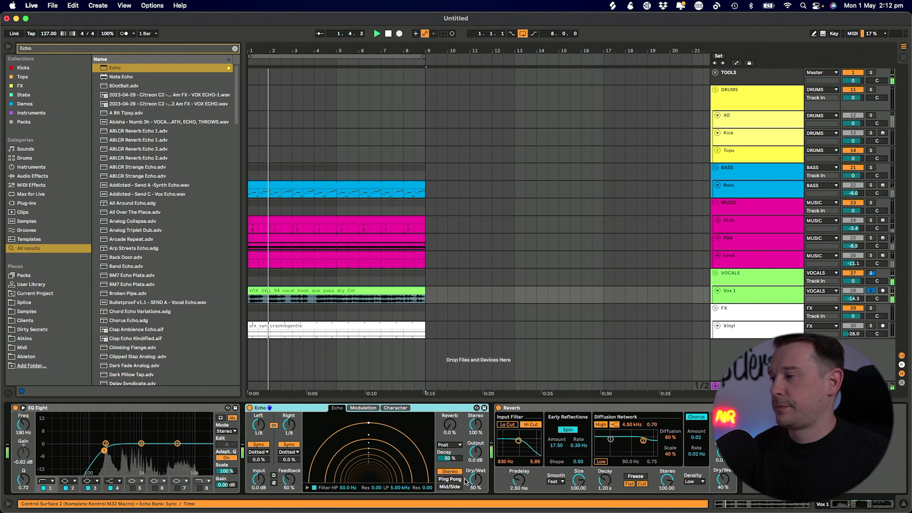
Step: Set the vocal Echo to ping-pong with 36% feedback and a low wet mix, then start playback
mouse_move(476, 479)
mouse_down()
mouse_move(475, 490)
mouse_move(475, 482)
mouse_up()
click(450, 479)
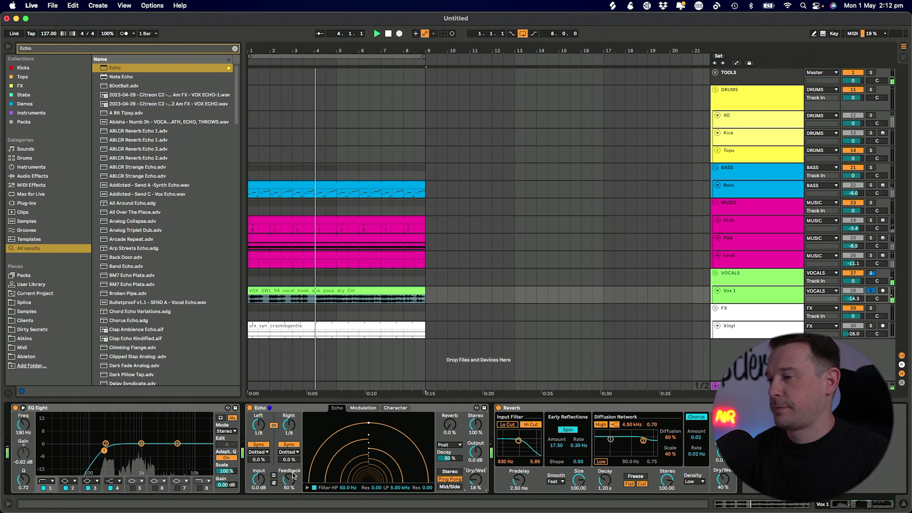
drag(289, 479, 288, 486)
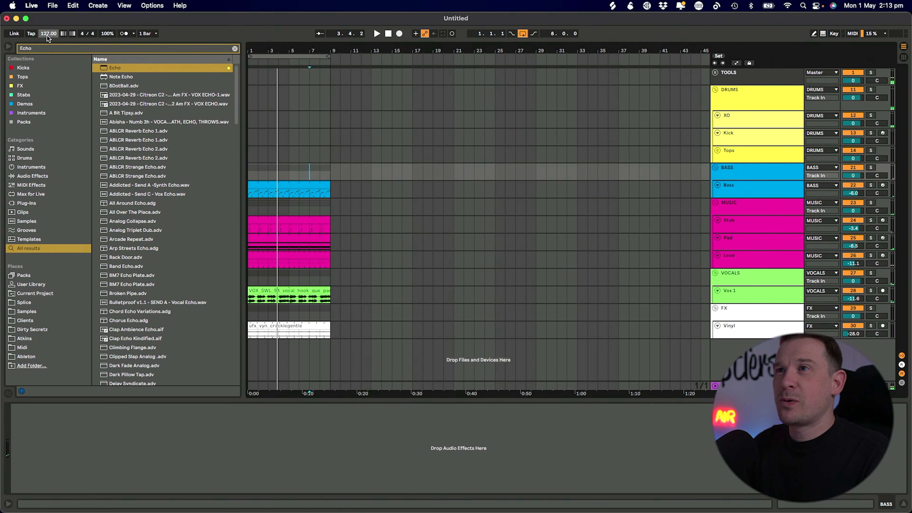
click(48, 35)
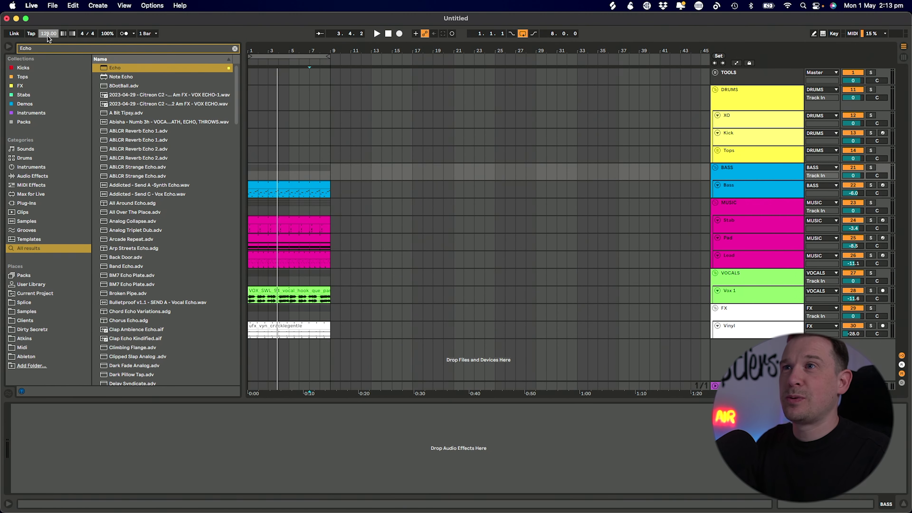
key(space)
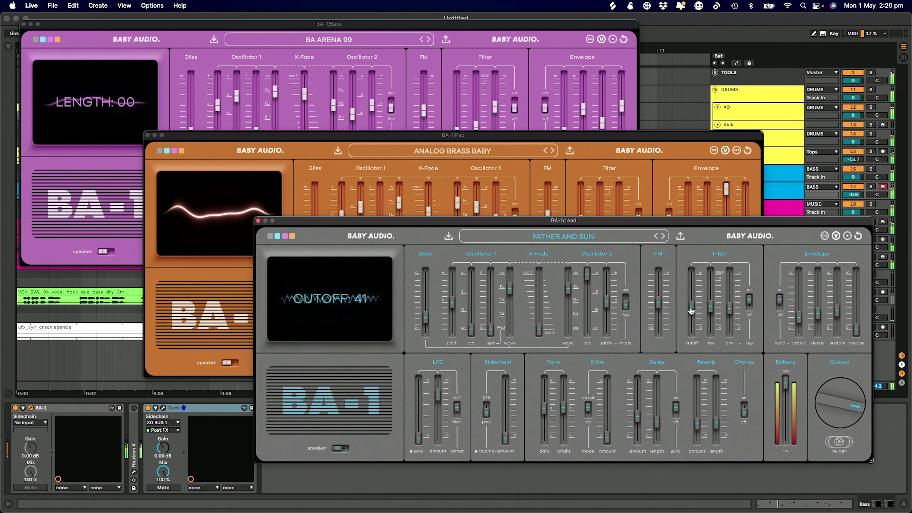
Step: Lower the Lead BA-1's cutoff, raise its reverb amount to about 80, and lengthen the reverb
drag(691, 311, 730, 295)
drag(696, 425, 698, 396)
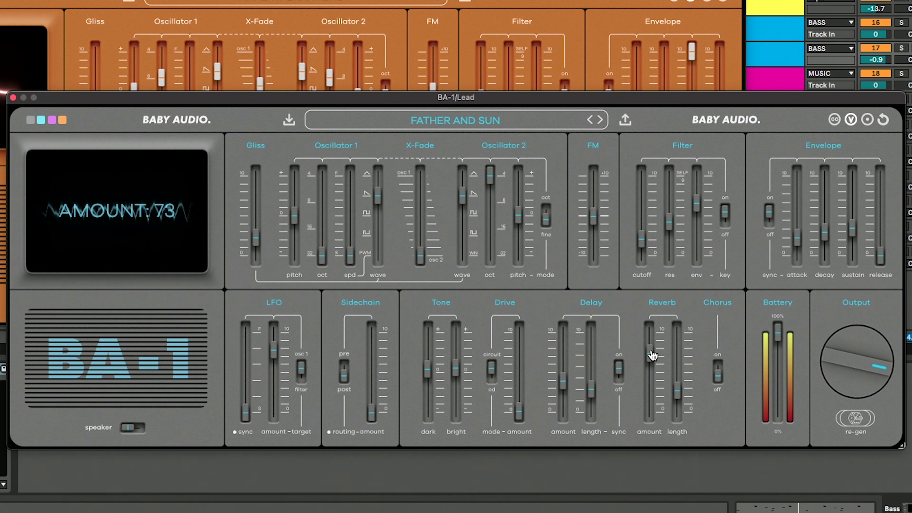
drag(652, 355, 653, 346)
mouse_move(678, 383)
mouse_down()
mouse_move(678, 392)
mouse_move(677, 366)
mouse_up()
click(648, 351)
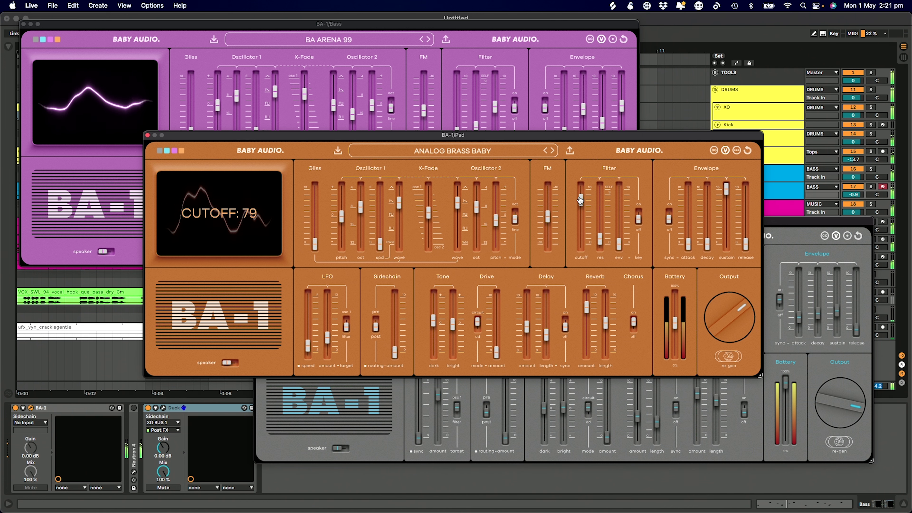
Step: Reduce the Lead BA-1's filter envelope, then raise the Bass BA-1's filter envelope slightly
click(804, 259)
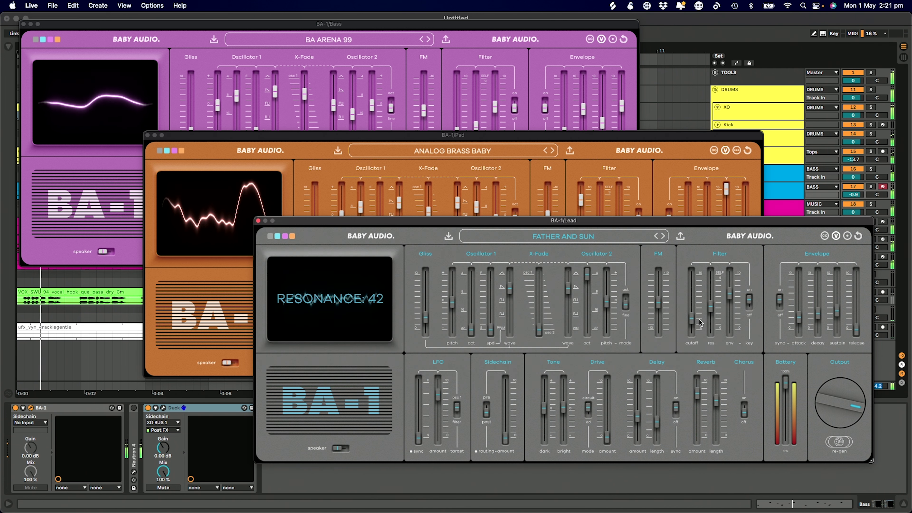
drag(731, 302, 730, 313)
click(592, 191)
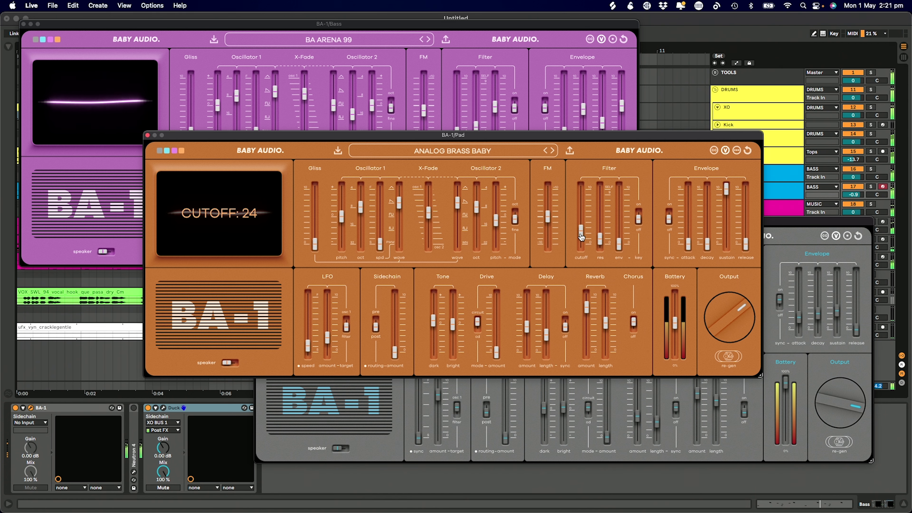
click(513, 64)
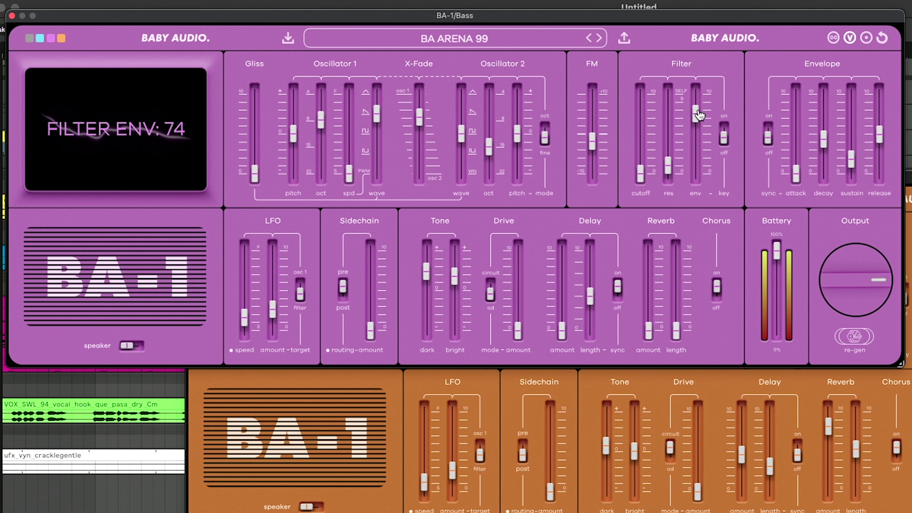
drag(700, 113, 700, 108)
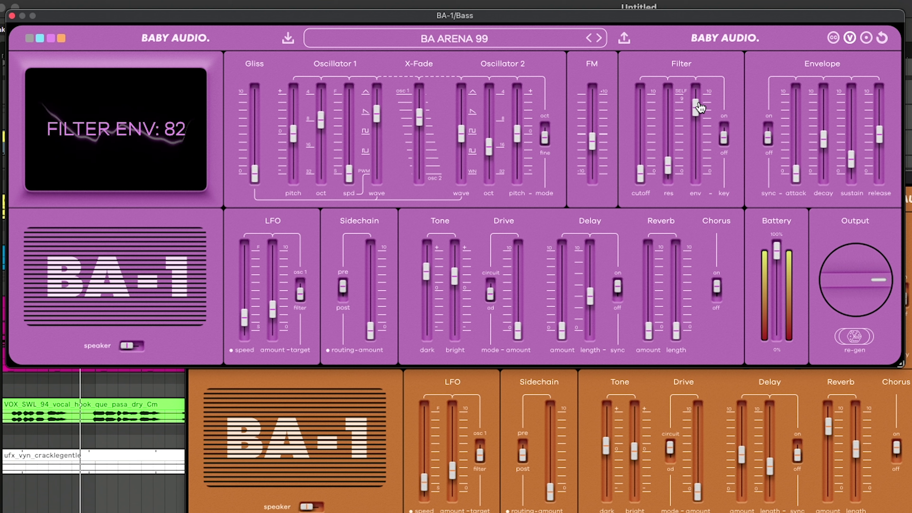